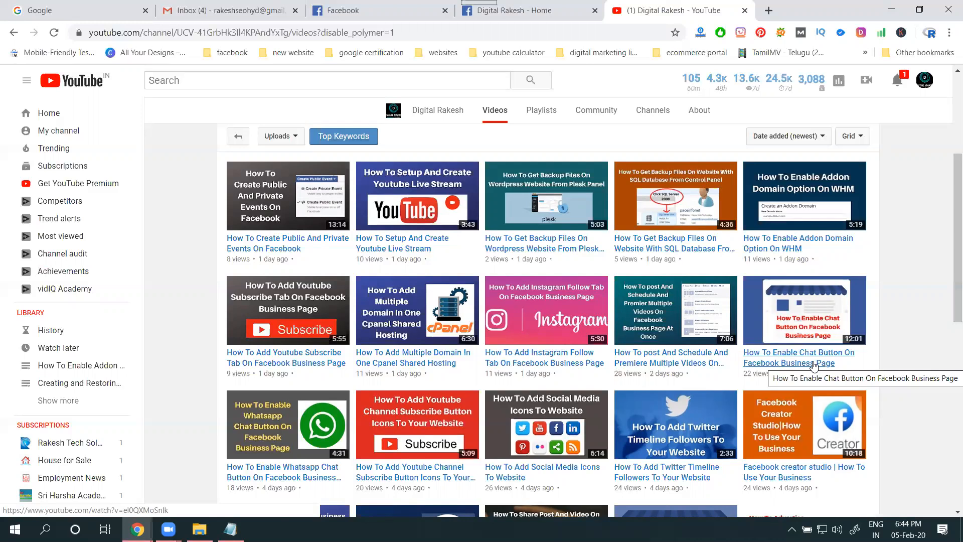
Open fblinker.com in a new browser tab and log in to it with Facebook
left_click(769, 10)
type("fb")
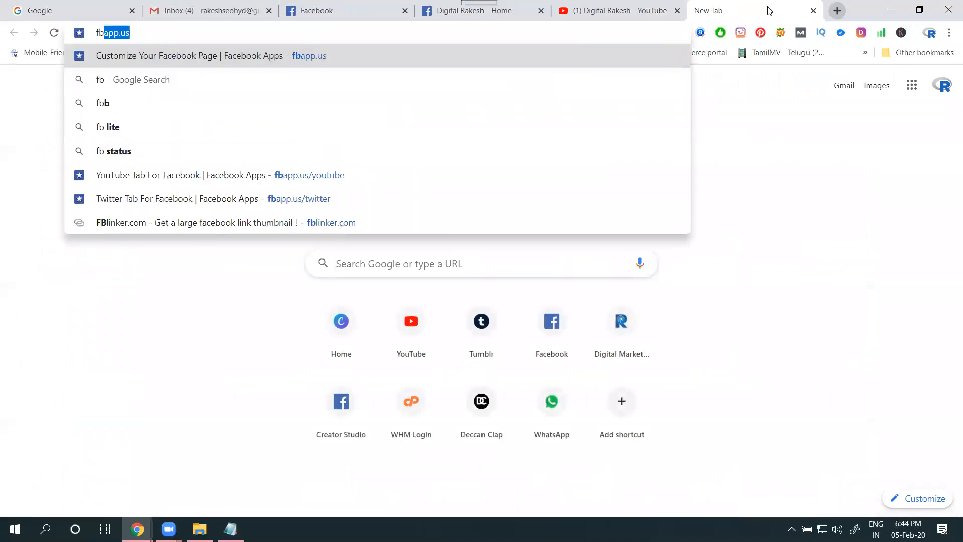
type("li")
key("Return")
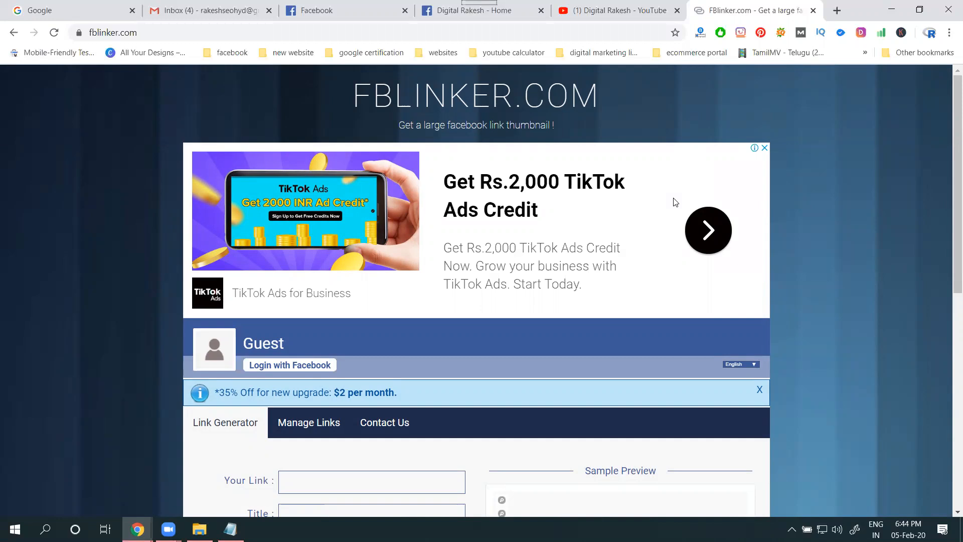
left_click(285, 370)
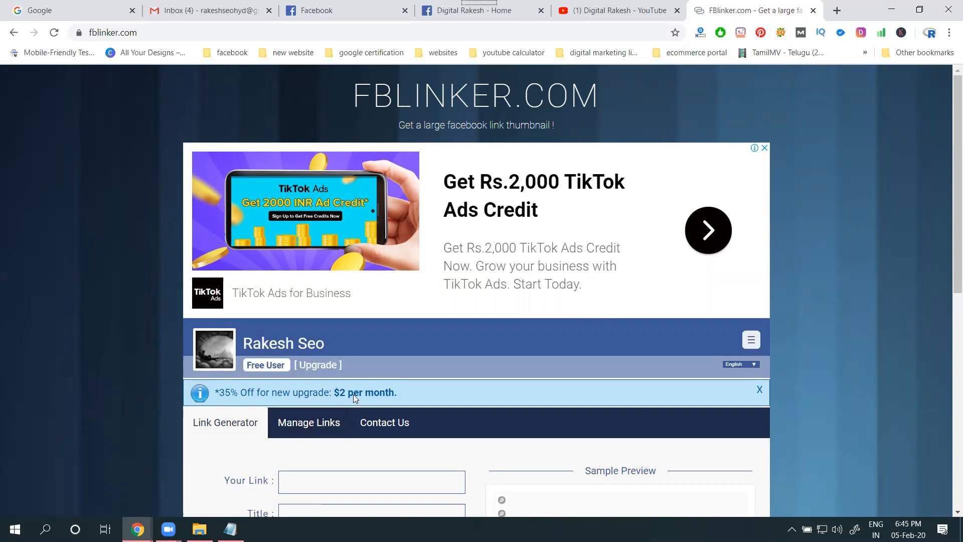
Open the "How To Create Public And Private Events On Facebook" video from the YouTube channel and enter its URL as the FBlinker link
scroll(353, 394, "down", 7)
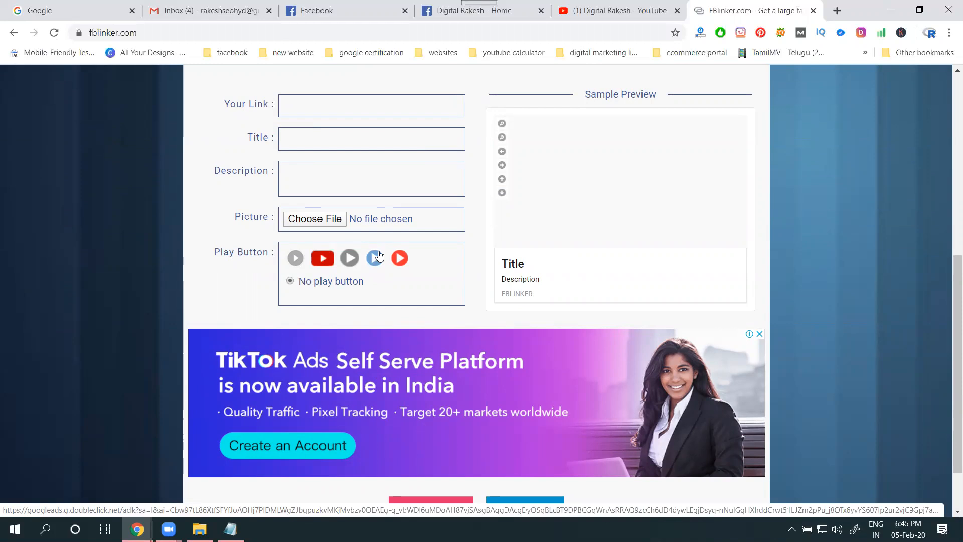
scroll(379, 256, "up", 3)
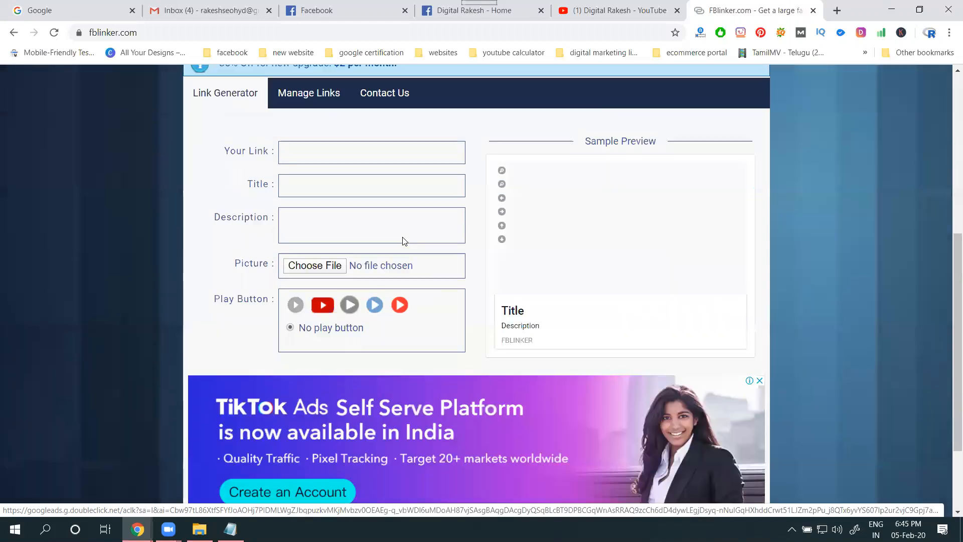
left_click(615, 10)
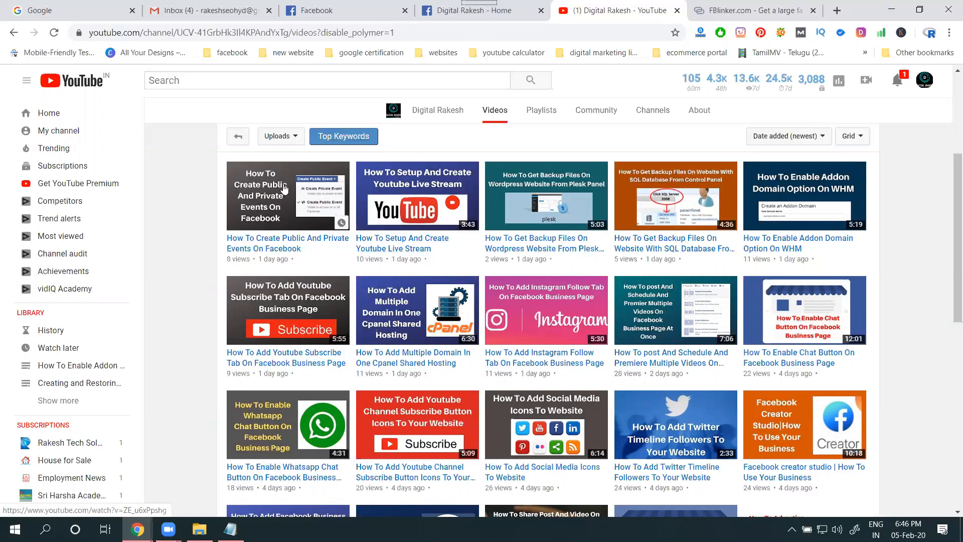
middle_click(315, 165)
key("ctrl+Tab")
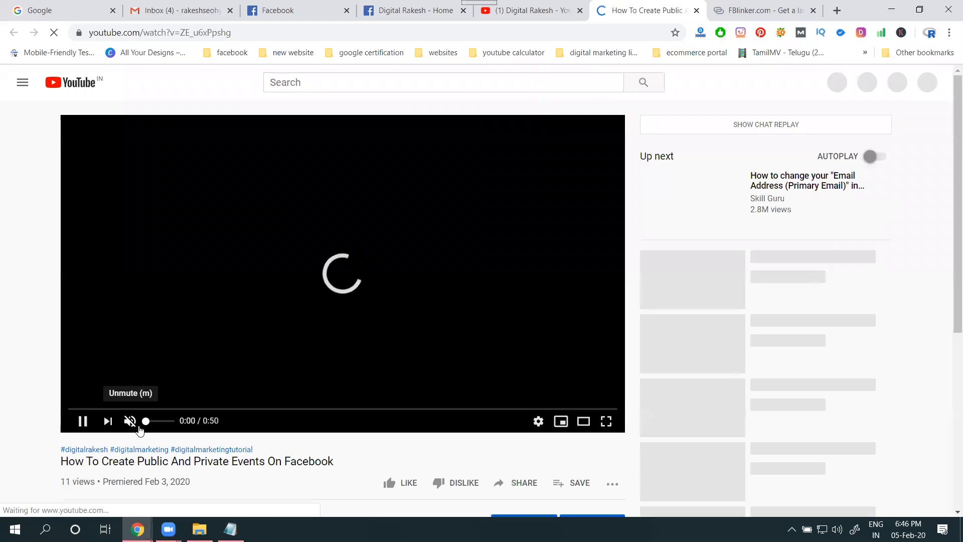
left_click(249, 31)
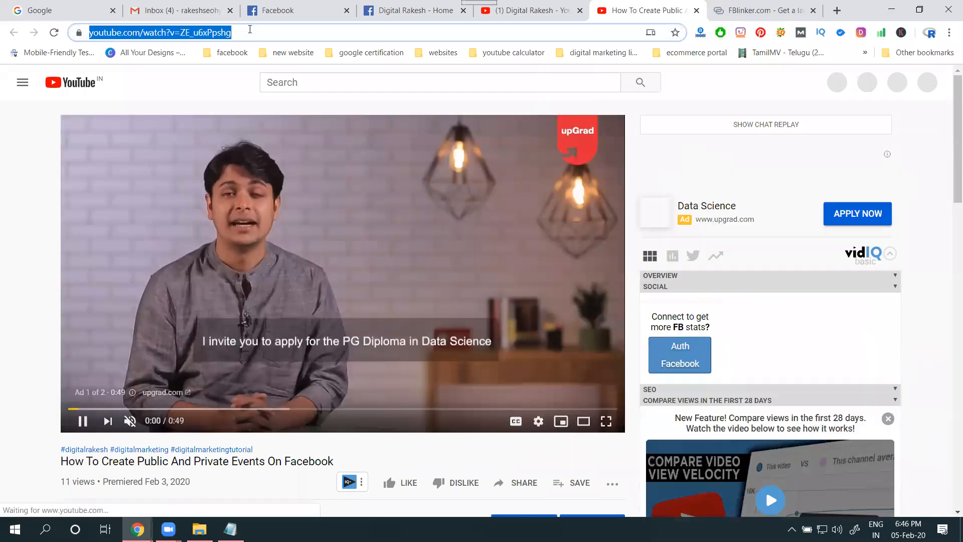
left_click(733, 10)
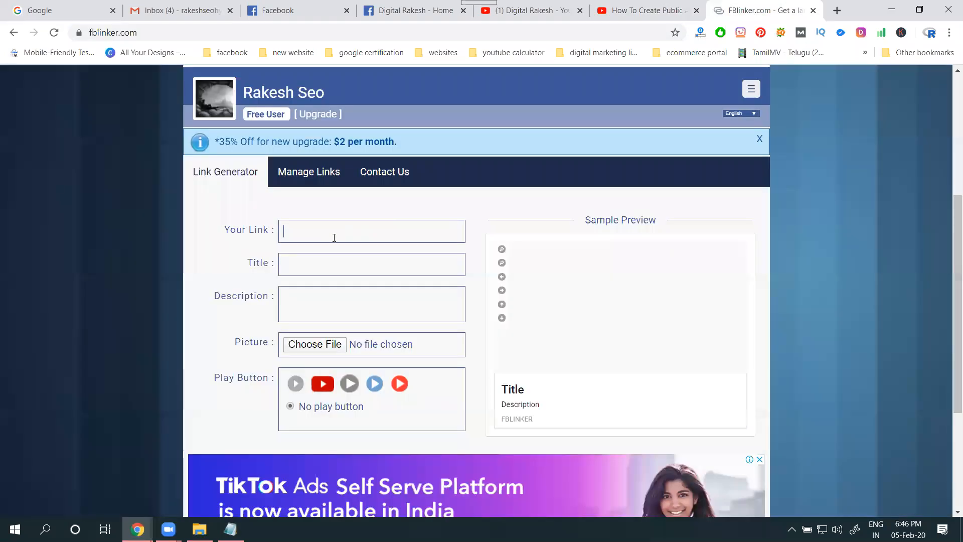
key("ctrl+v")
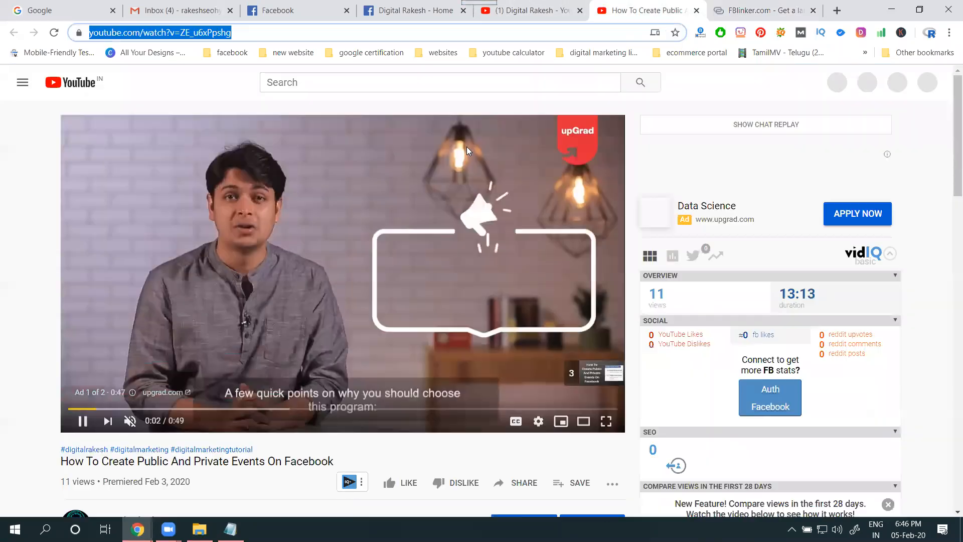
Copy the YouTube video's title and search Google for "How To Create Public And Private Events On Facebook"
left_click(633, 10)
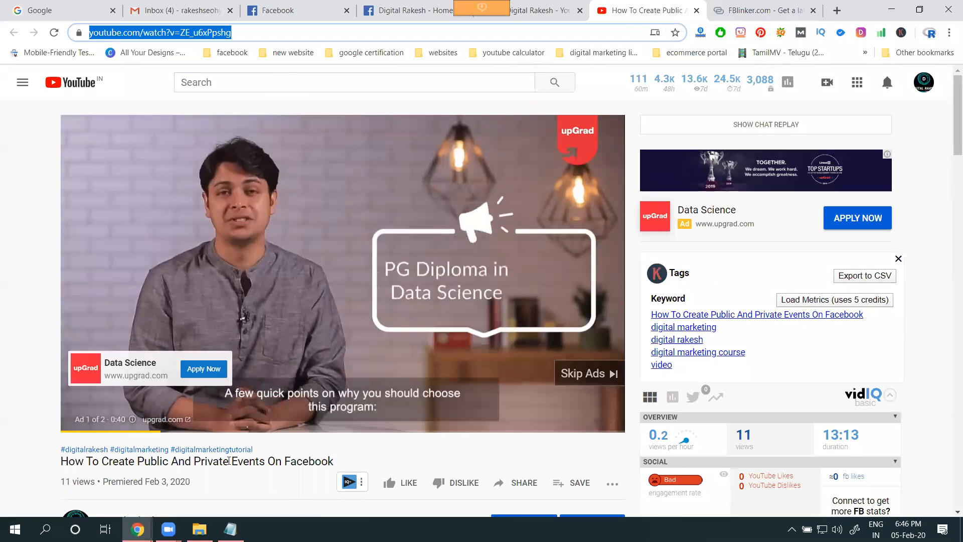
triple_click(230, 461)
key("ctrl+c")
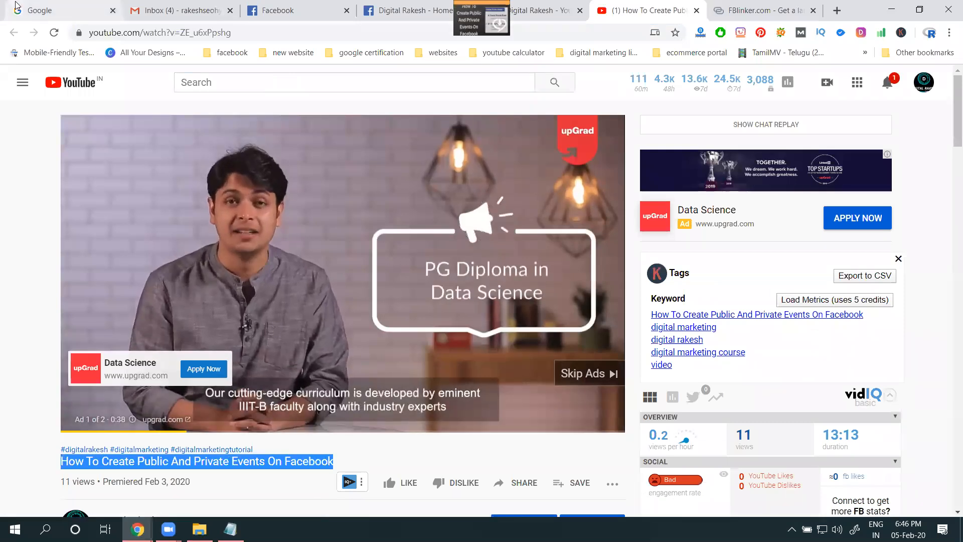
left_click(16, 16)
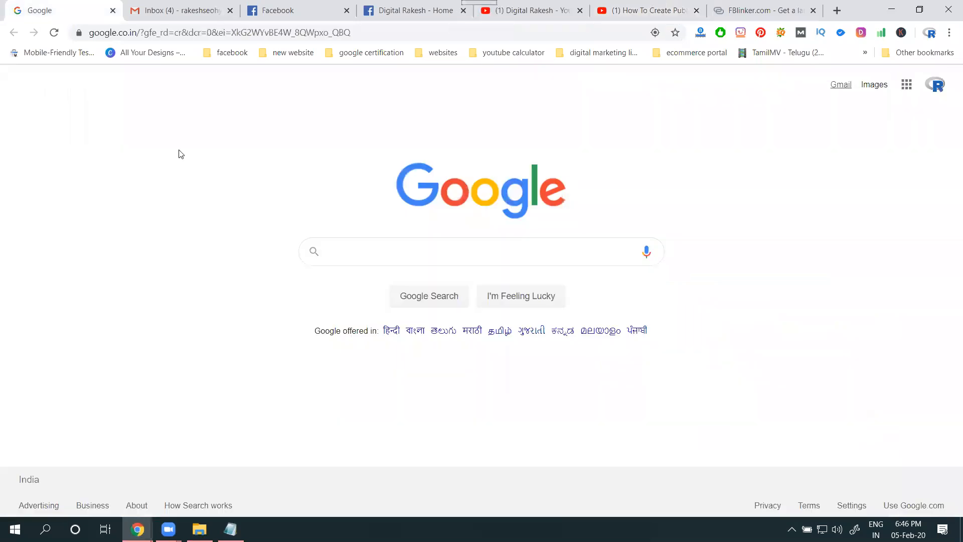
left_click(397, 243)
key("ctrl+v")
key("Return")
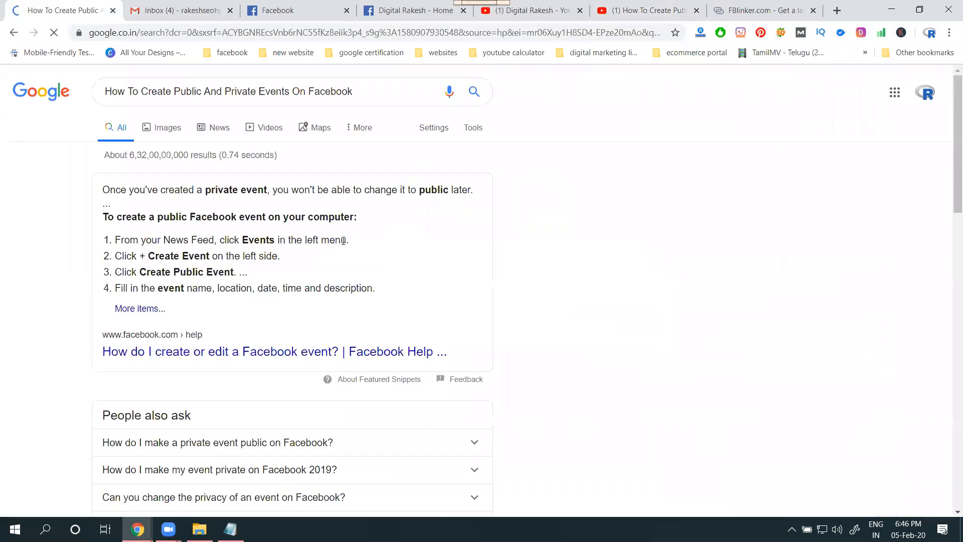
Copy "How do I create or edit a Facebook event" from the Facebook Help result and use it as the FBlinker link title
scroll(172, 306, "down", 1)
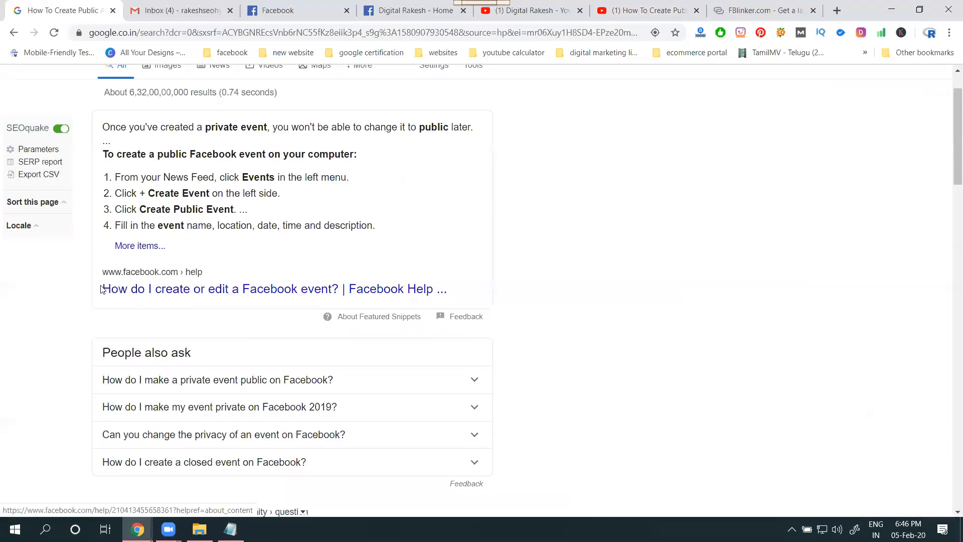
left_click_drag(98, 290, 333, 300)
key("ctrl+c")
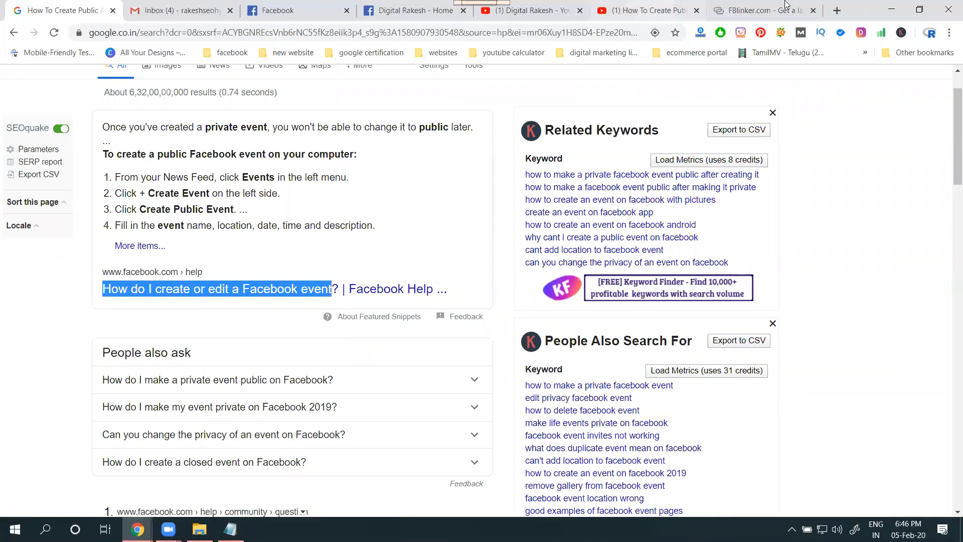
left_click(757, 10)
left_click(394, 235)
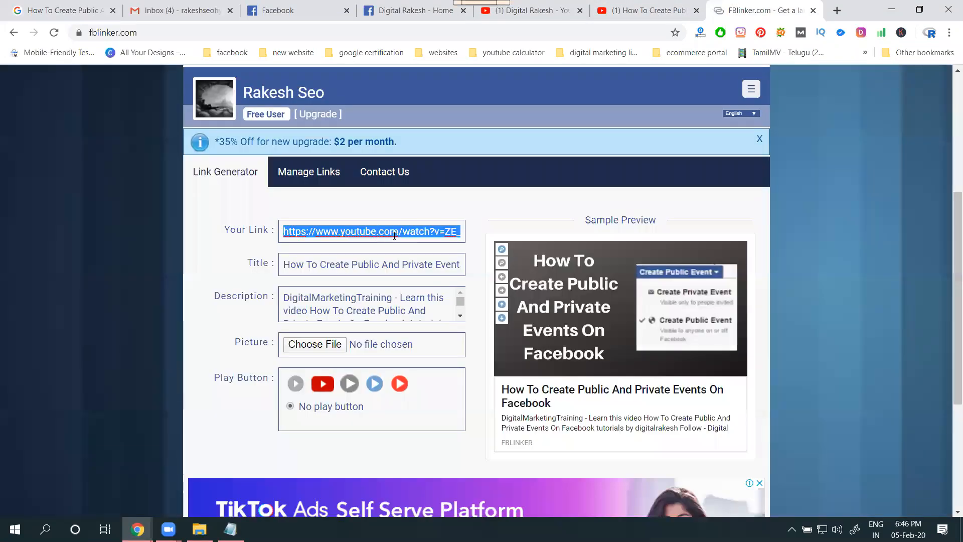
left_click(379, 263)
key("ctrl+v")
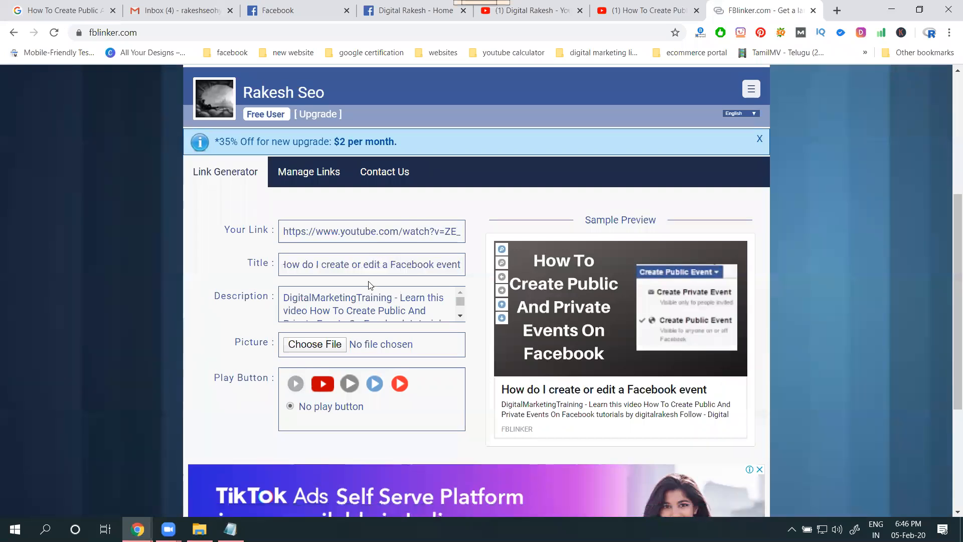
Replace the video title inside the FBlinker description with "How do I create or edit a Facebook event 2020"
left_click_drag(310, 310, 385, 286)
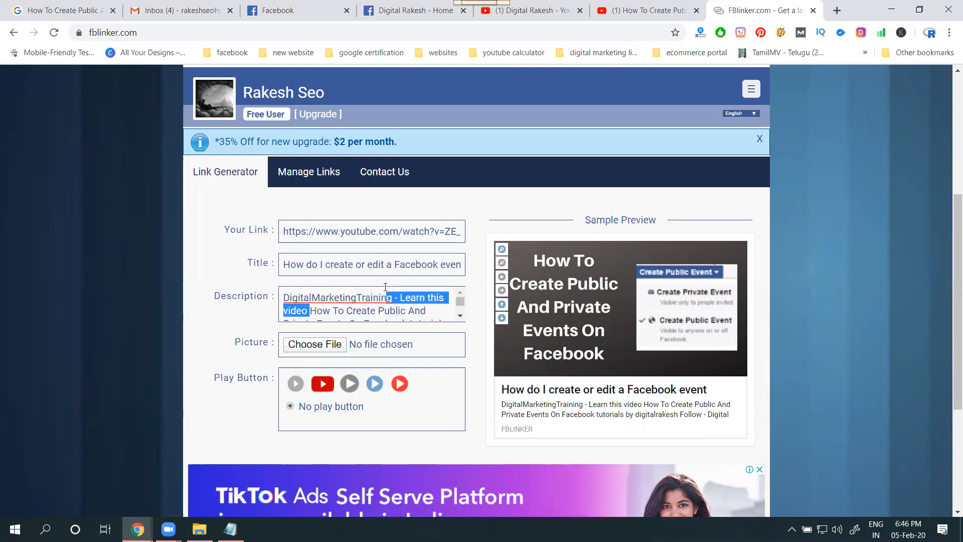
left_click(310, 307)
left_click_drag(311, 307, 311, 307)
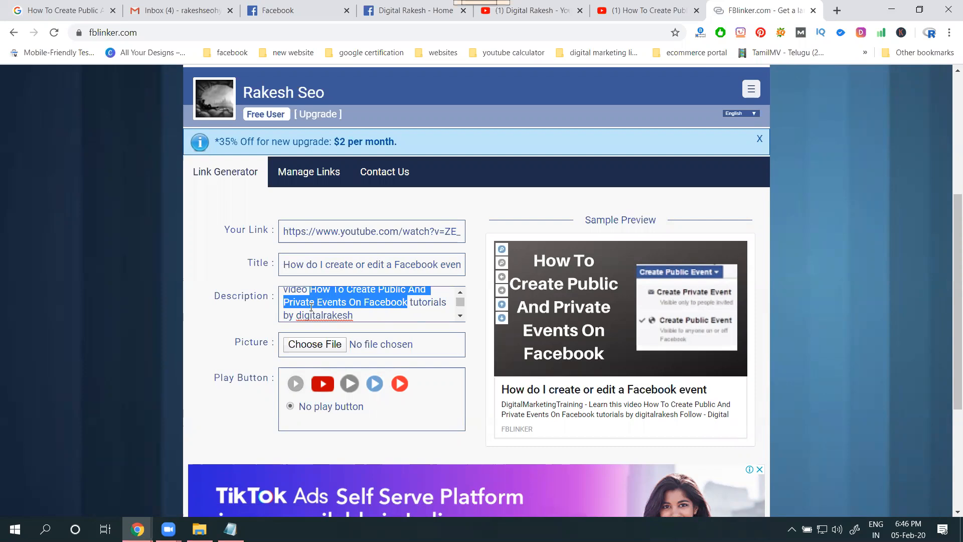
key("ctrl+v")
type("2020")
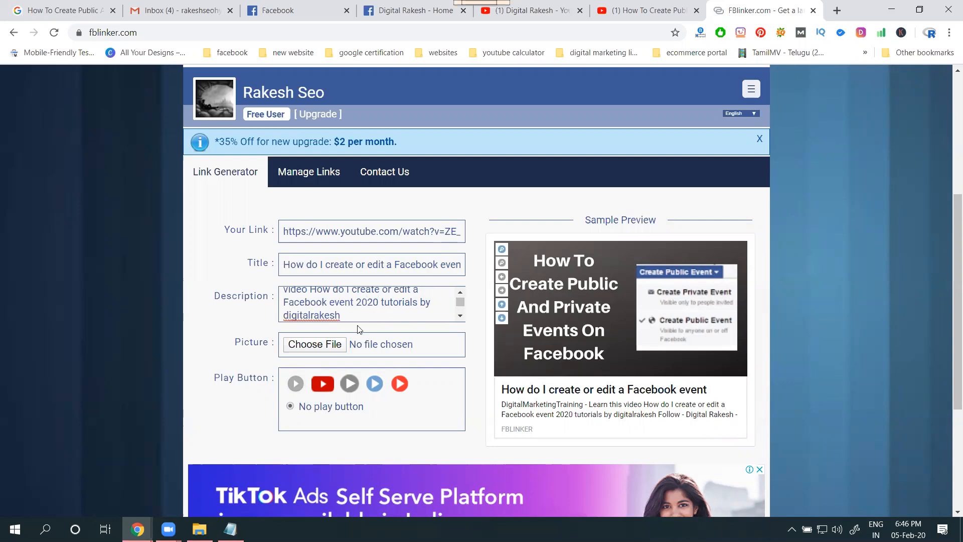
Try to choose a custom picture file for the link thumbnail
left_click(322, 345)
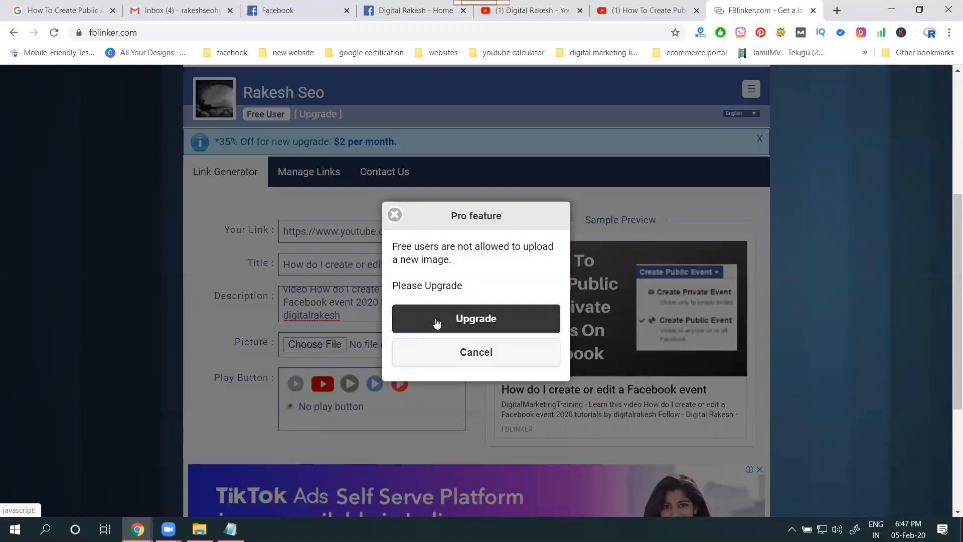
left_click(451, 358)
scroll(452, 363, "down", 4)
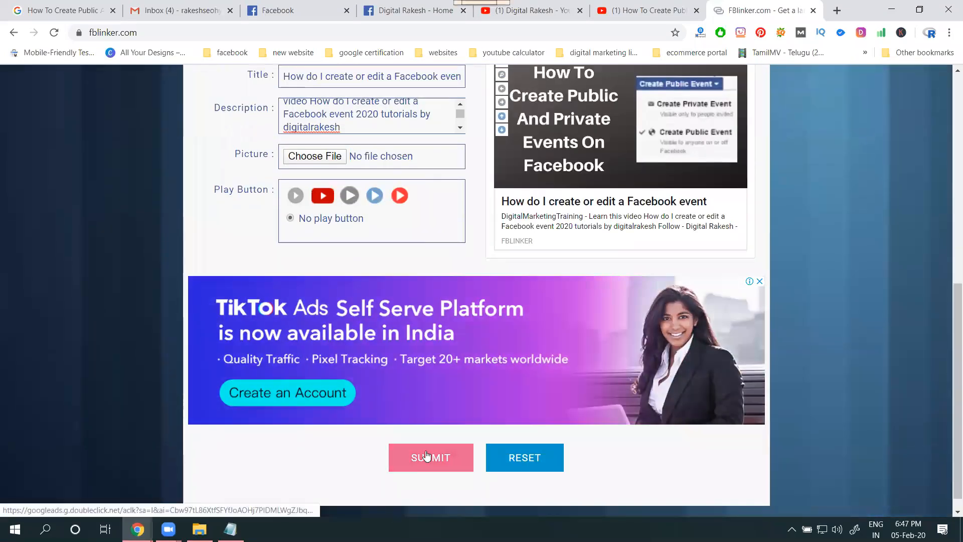
scroll(368, 269, "up", 3)
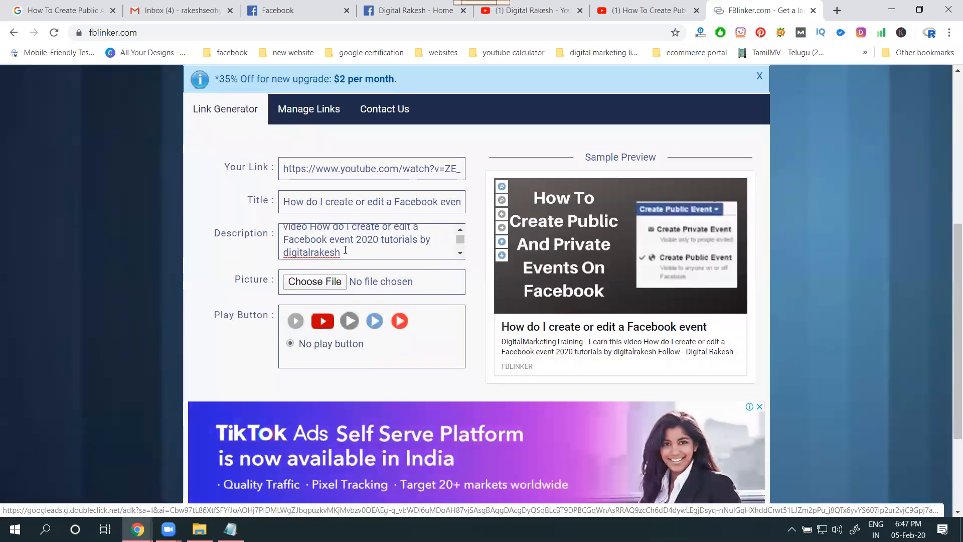
Copy the description text from its start through "digitalrakesh" and submit the form to generate the link
key("shift+Up")
key("shift+Up")
key("shift+Up")
key("shift+Up")
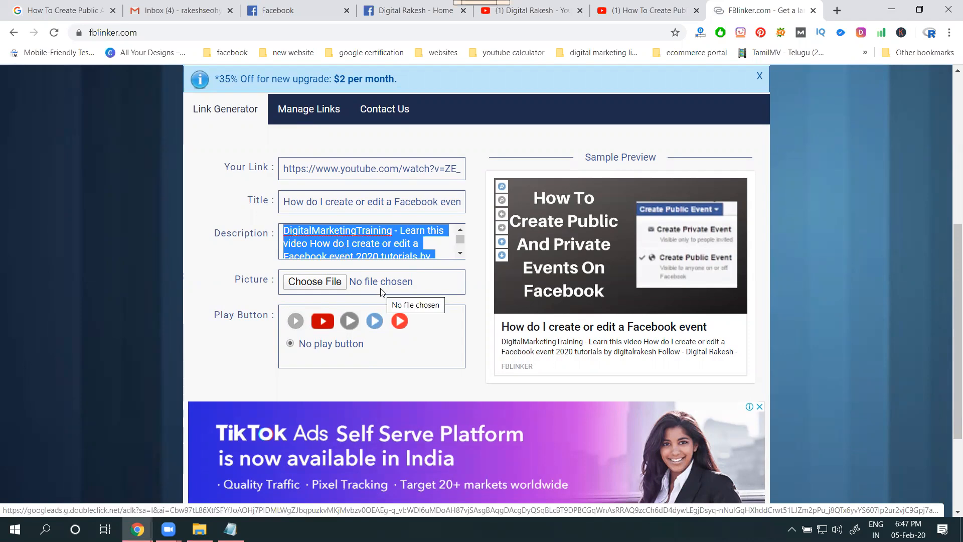
scroll(382, 292, "down", 3)
left_click(424, 440)
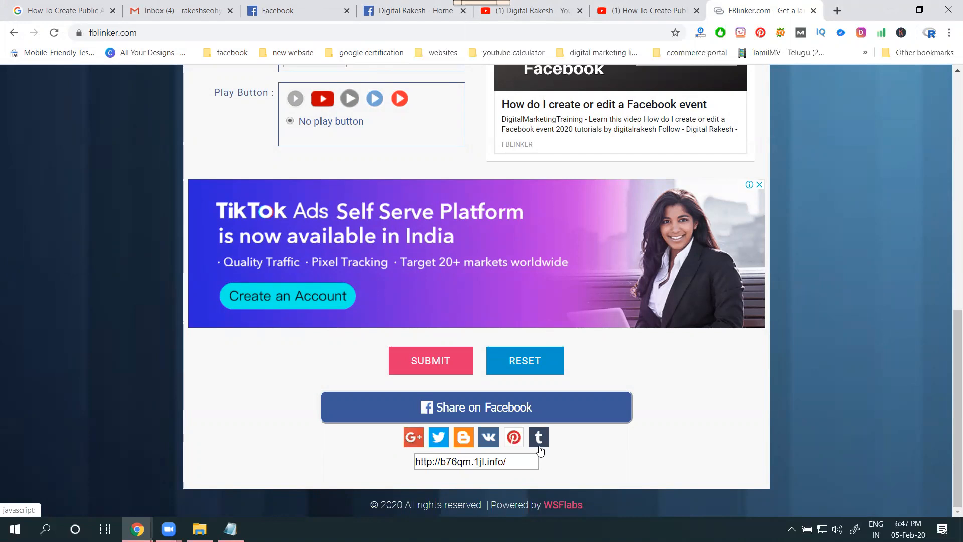
Share the generated link on Facebook to a page you manage, with the copied description as the post text
left_click(489, 415)
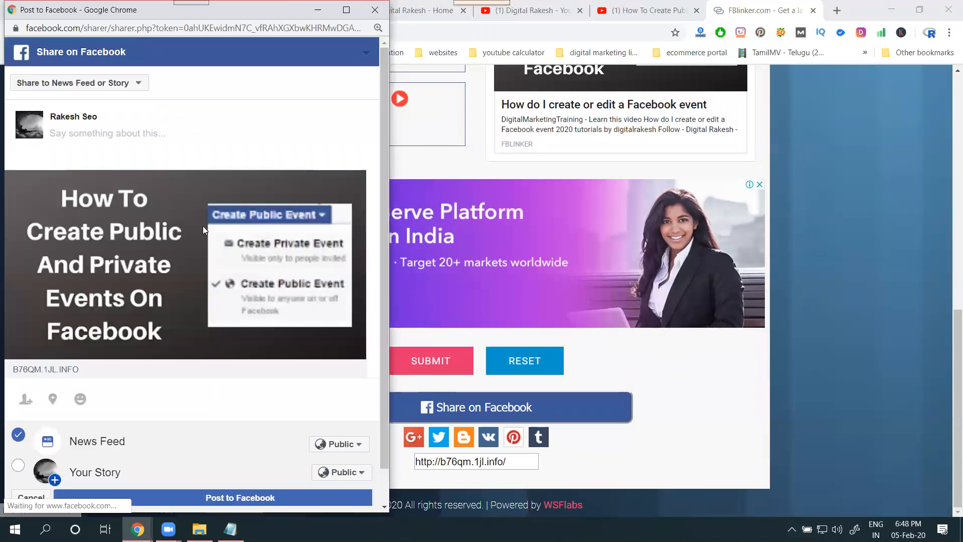
left_click(102, 89)
left_click(85, 164)
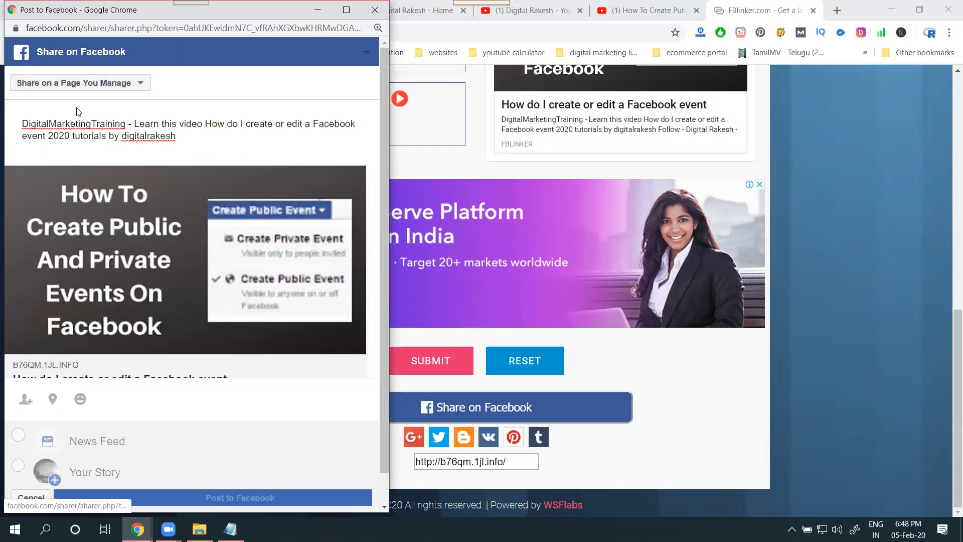
Select the Digital Rakesh page with the portrait photo as the destination and post the link to Facebook
left_click(55, 114)
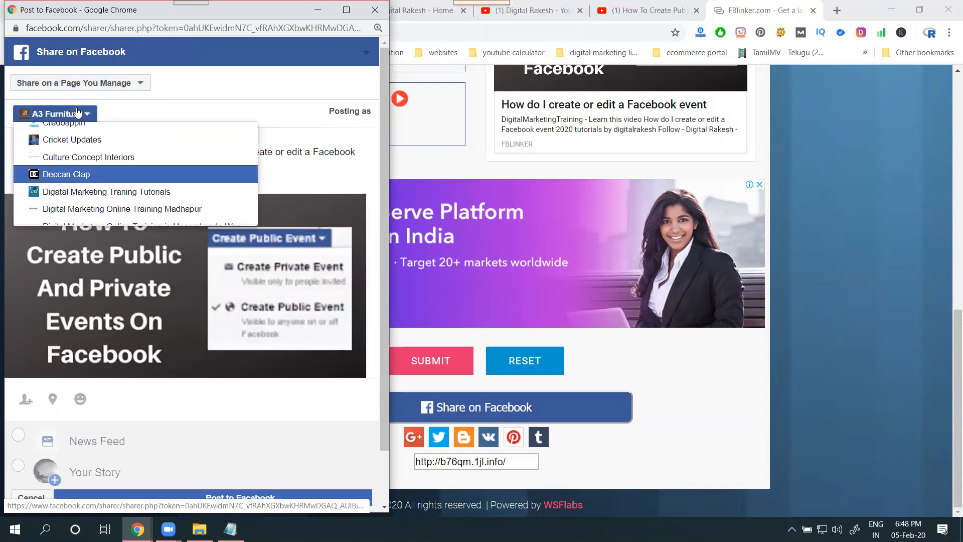
scroll(84, 175, "down", 1)
scroll(84, 179, "up", 1)
scroll(83, 180, "down", 3)
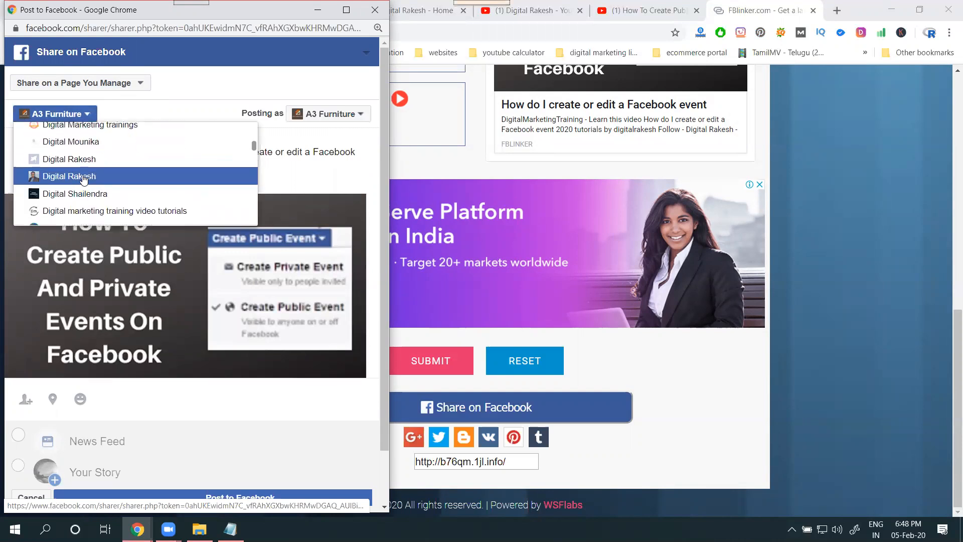
left_click(86, 179)
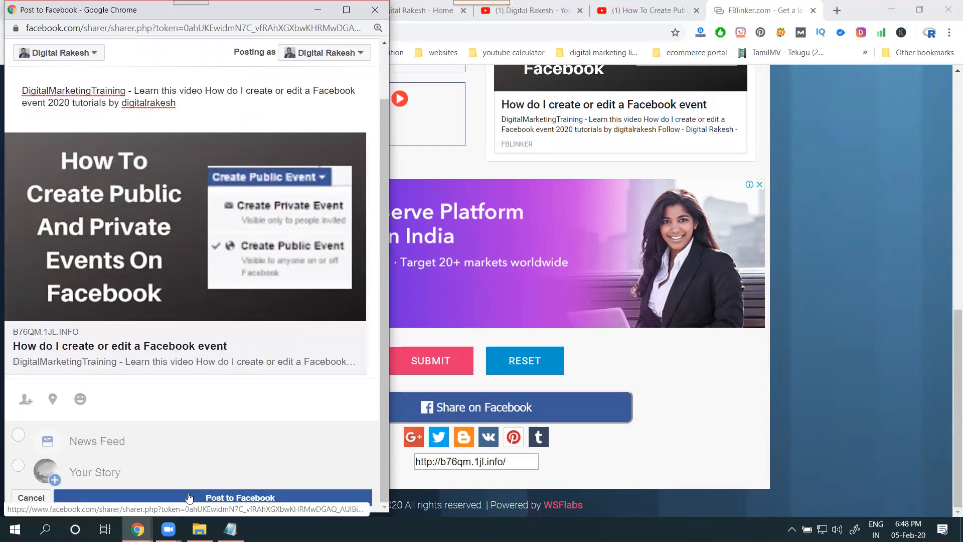
left_click(188, 497)
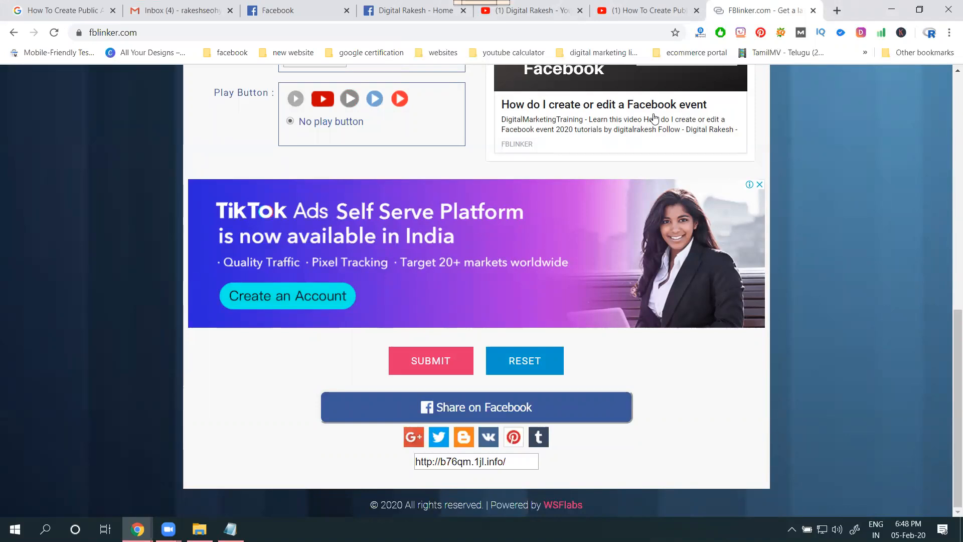
Reload the Digital Rakesh Facebook page and check how the newly shared link post displays its thumbnail
left_click(433, 9)
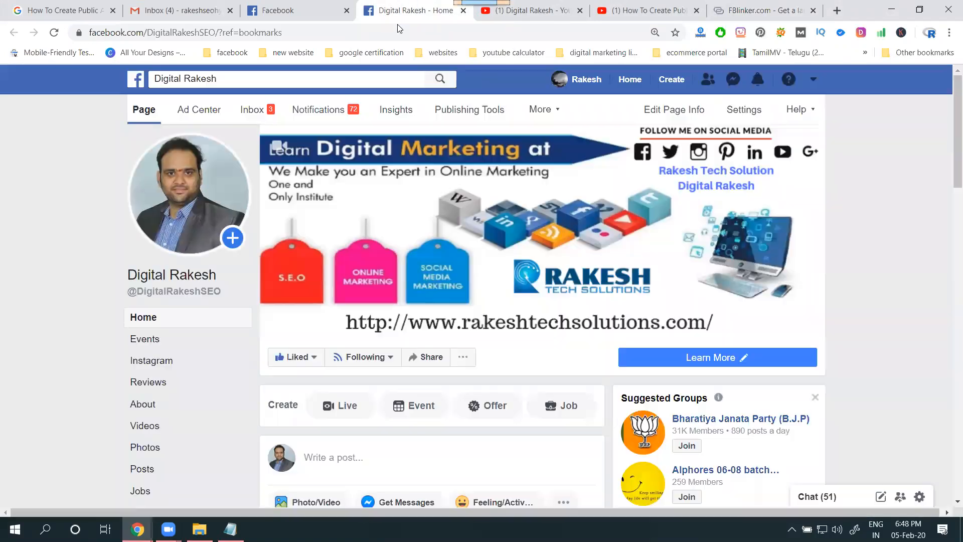
left_click(54, 32)
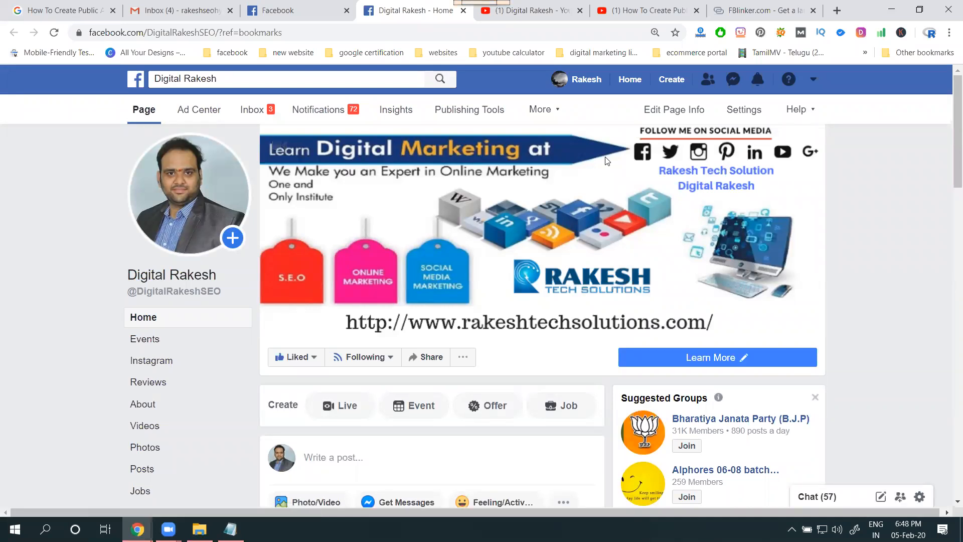
scroll(618, 251, "down", 4)
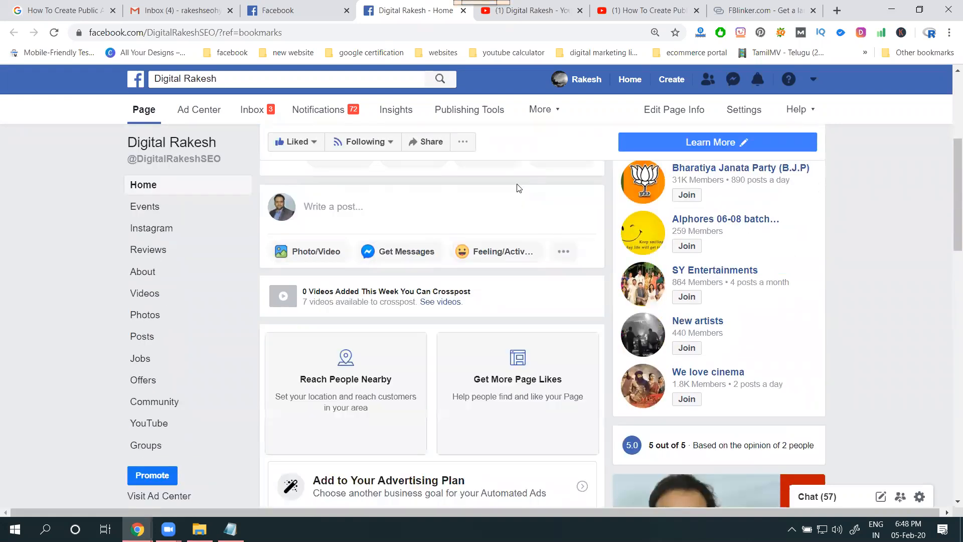
scroll(517, 185, "down", 10)
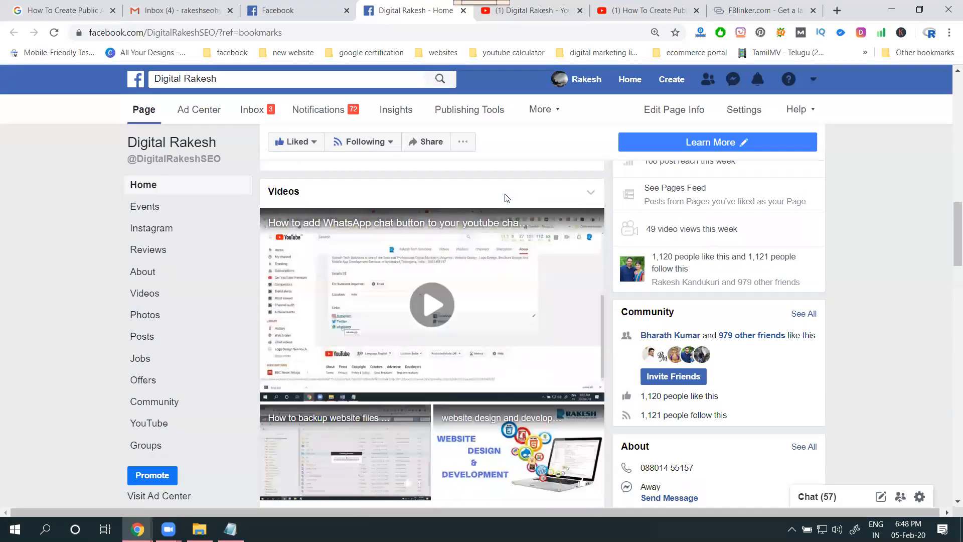
scroll(505, 197, "down", 15)
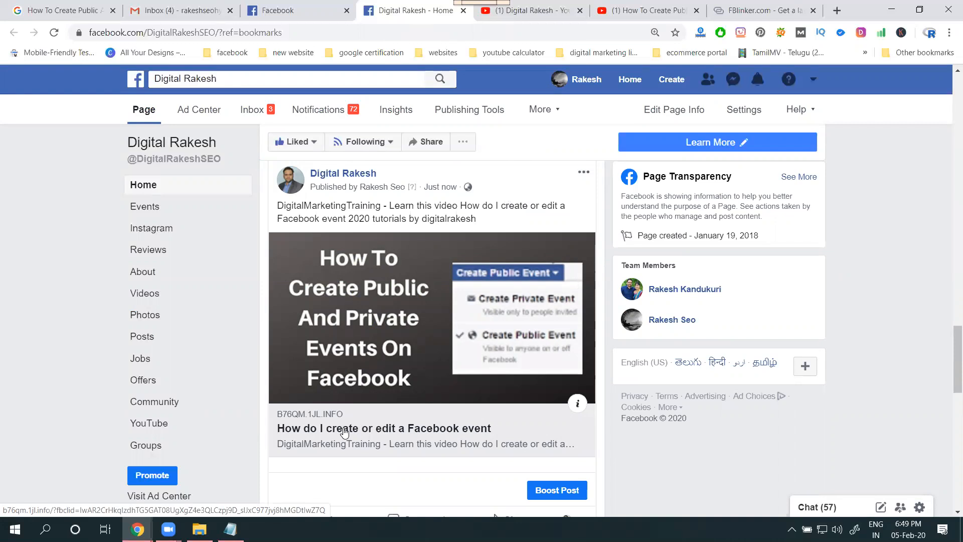
Preview how the YouTube video looks when shared directly to Facebook, and leave the share page without posting
left_click(624, 10)
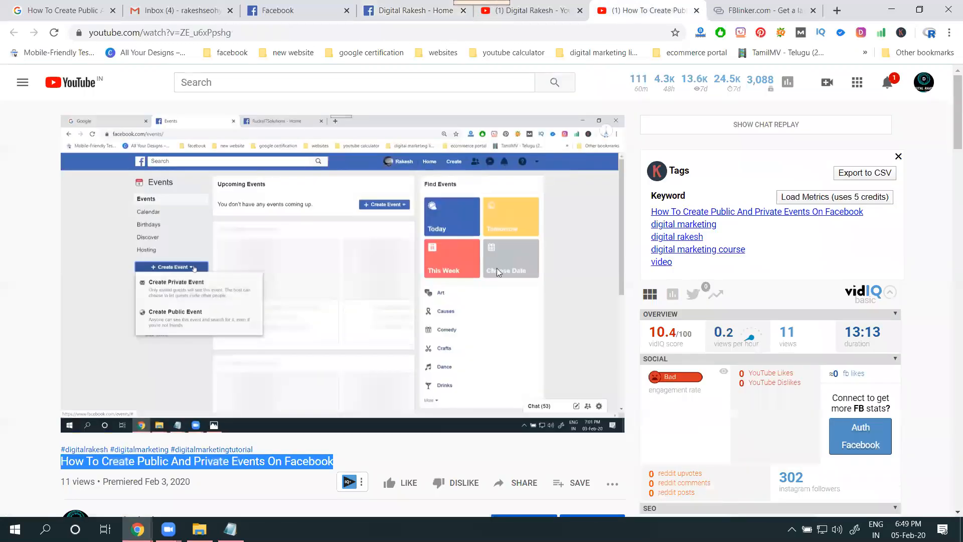
scroll(453, 296, "down", 5)
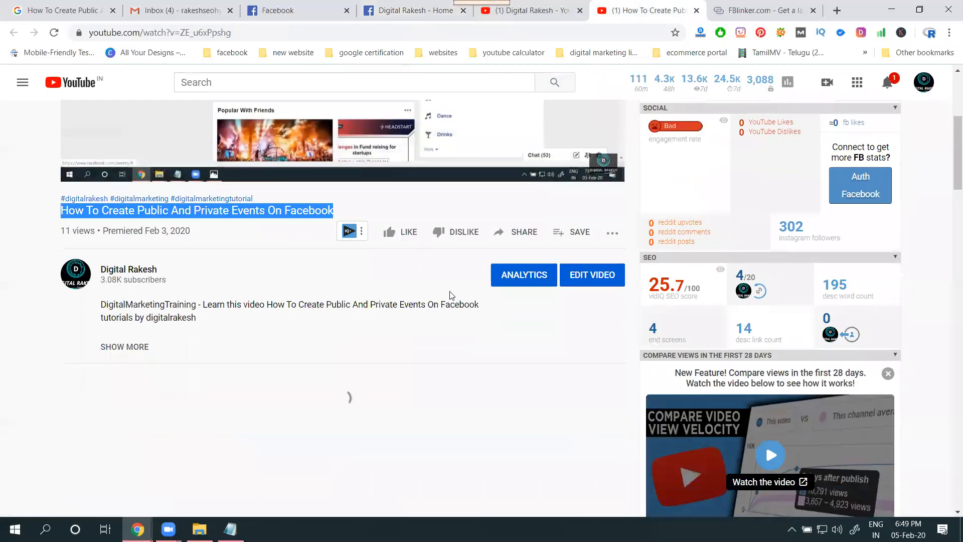
left_click(517, 233)
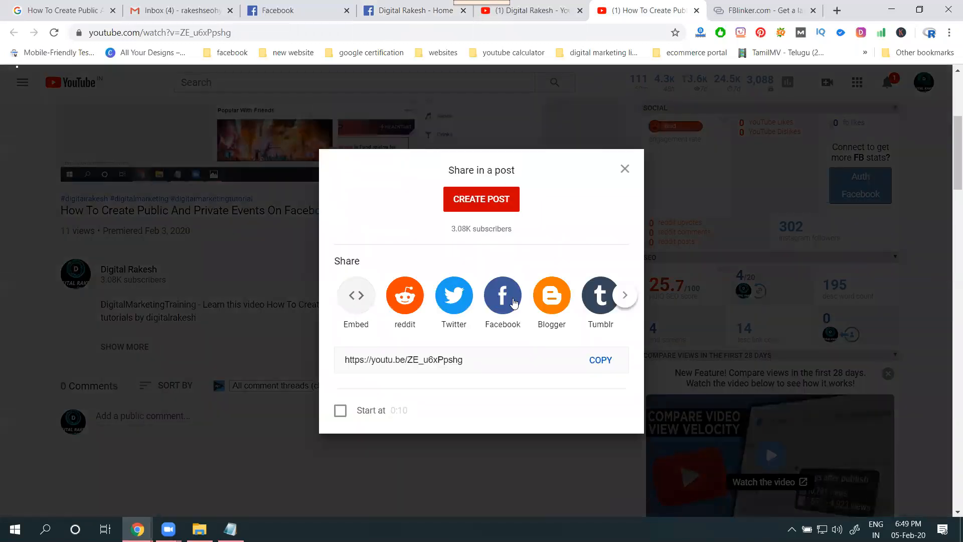
left_click(512, 298)
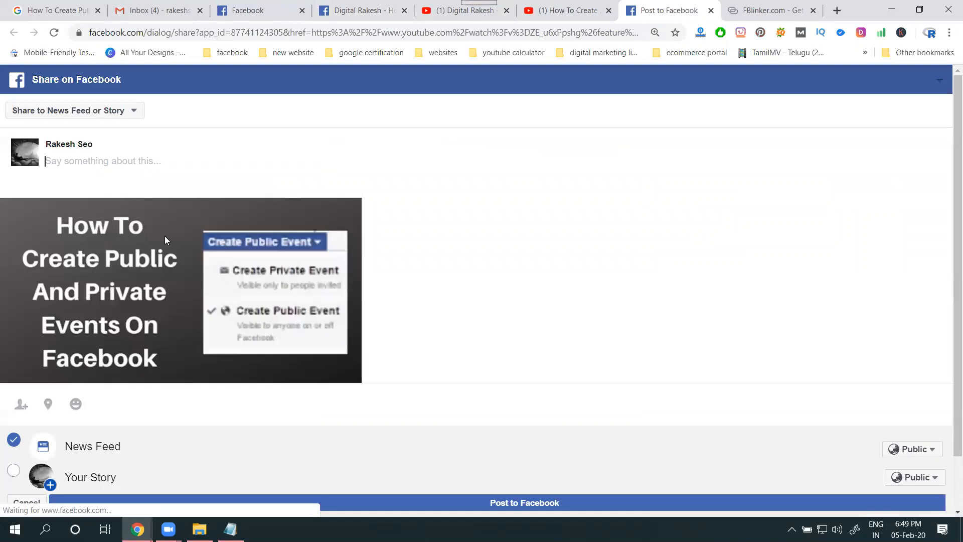
scroll(117, 282, "down", 2)
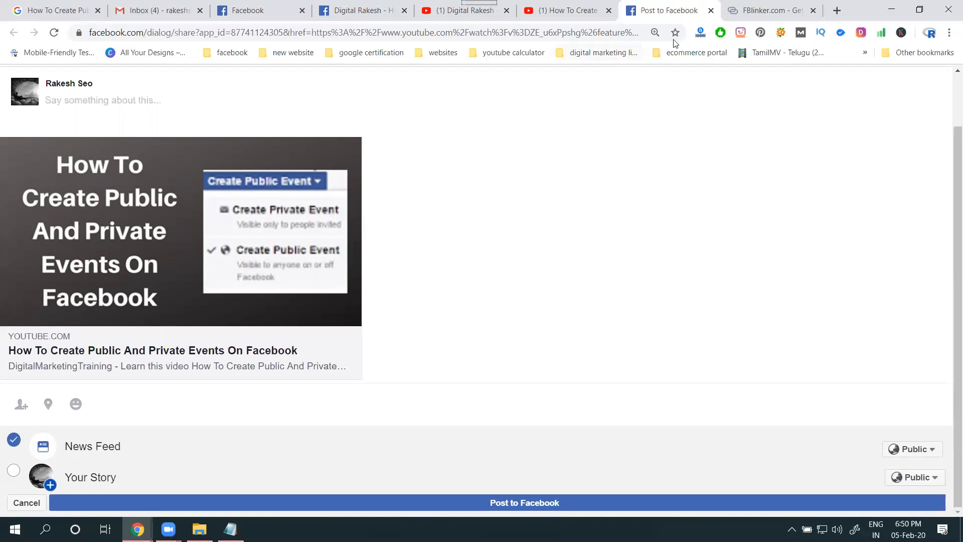
left_click(711, 11)
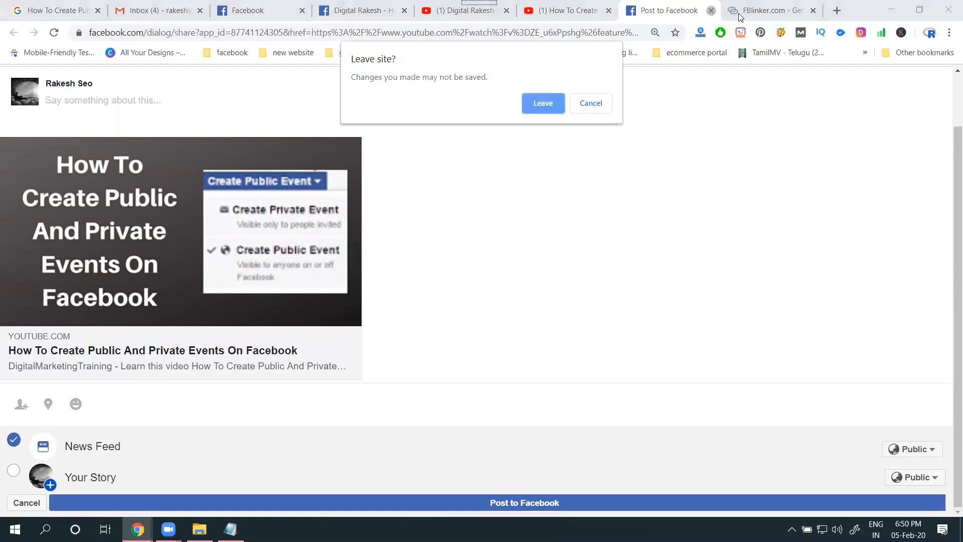
left_click(578, 98)
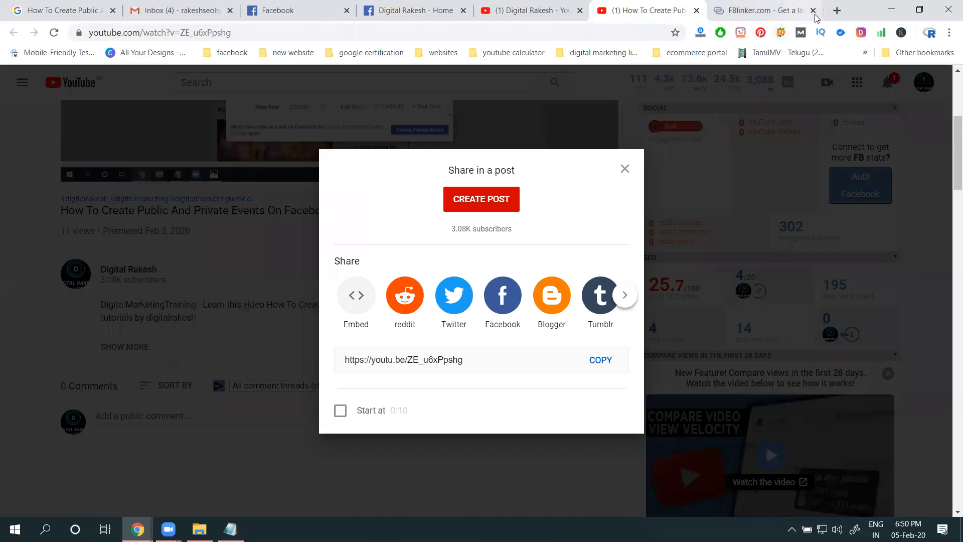
Open anyimage.io in a new tab and close the share dialog on the YouTube video page
left_click(836, 11)
type("any")
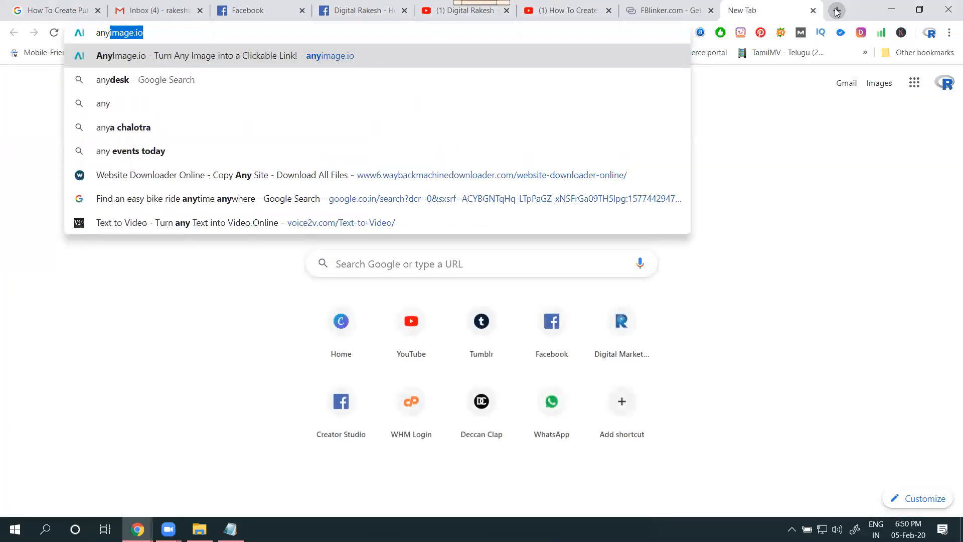
key("Return")
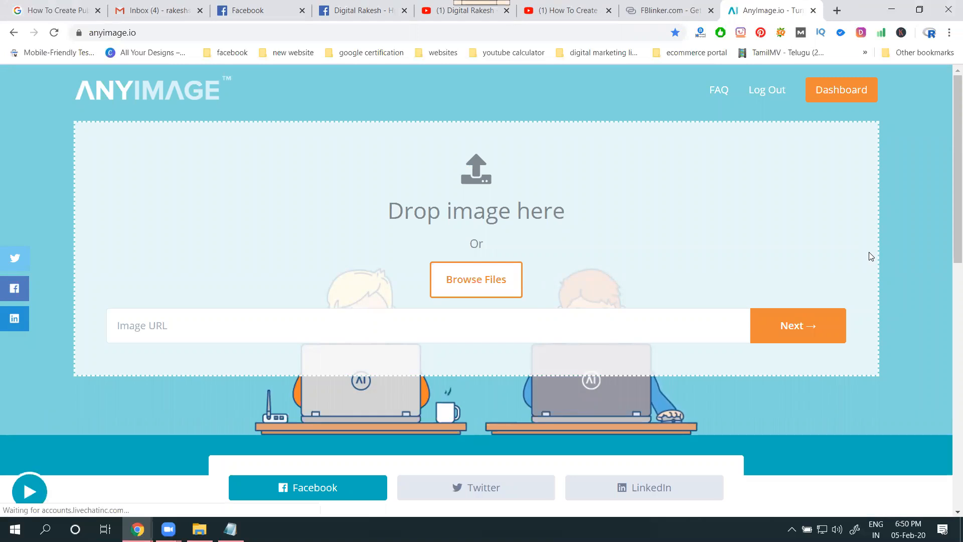
left_click(544, 14)
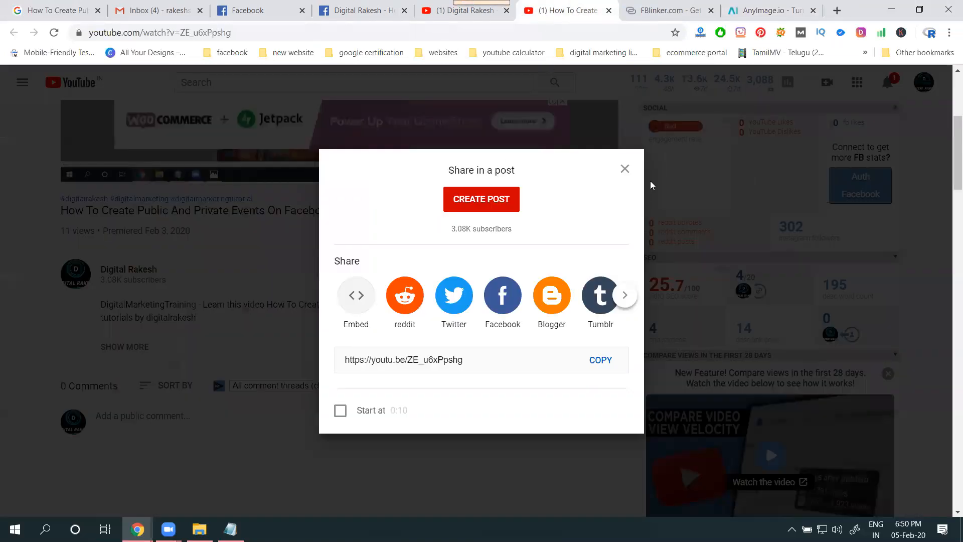
left_click(625, 167)
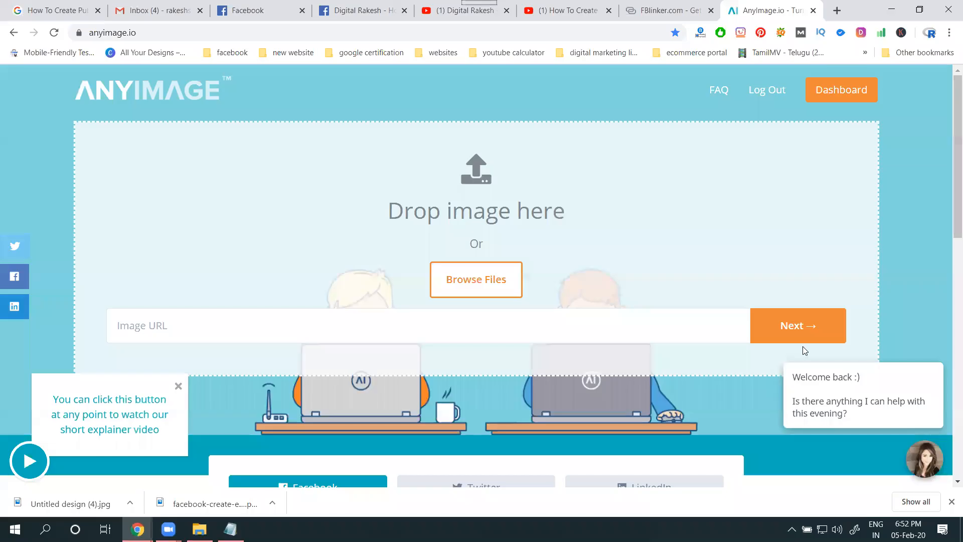
Upload the image "Untitled design (6)" from the Downloads folder to AnyImage
left_click(494, 275)
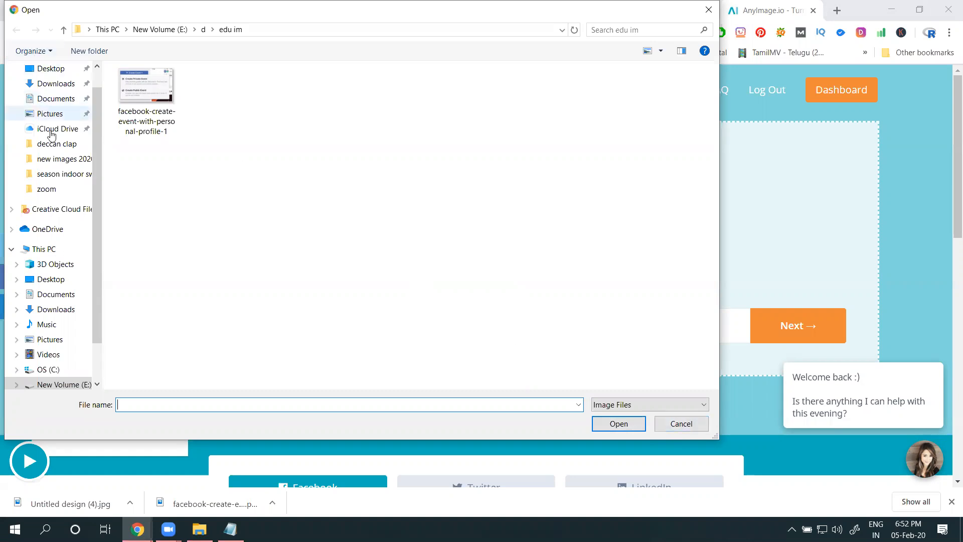
left_click(50, 84)
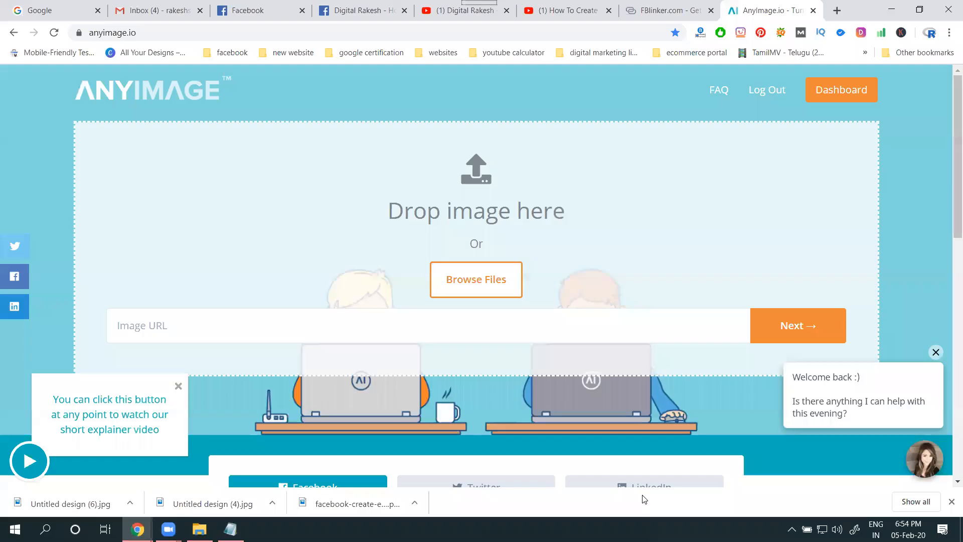
left_click(476, 279)
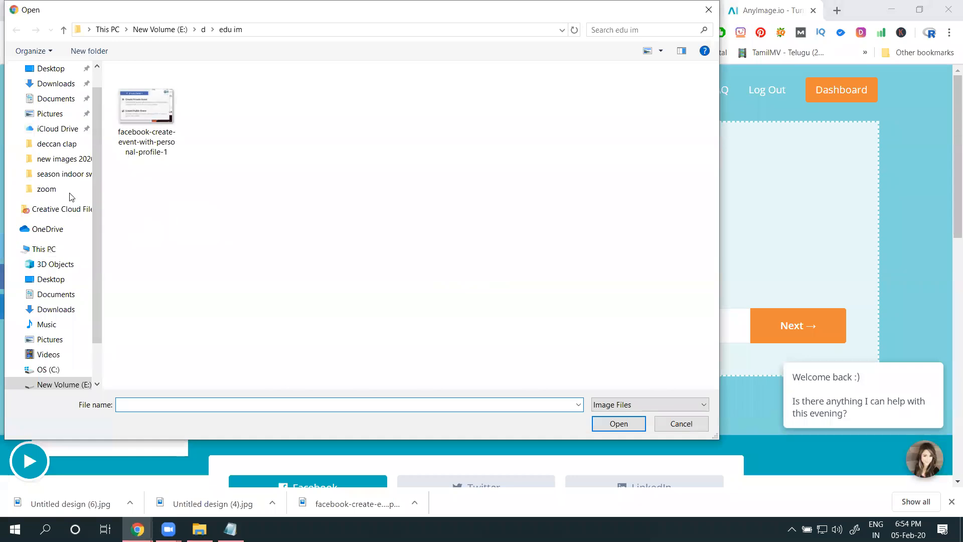
left_click(57, 87)
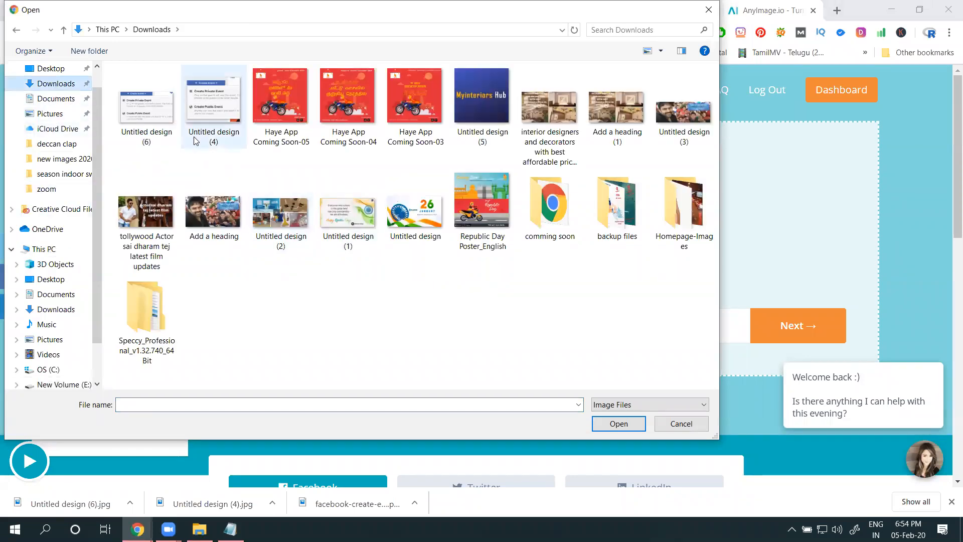
left_click(160, 137)
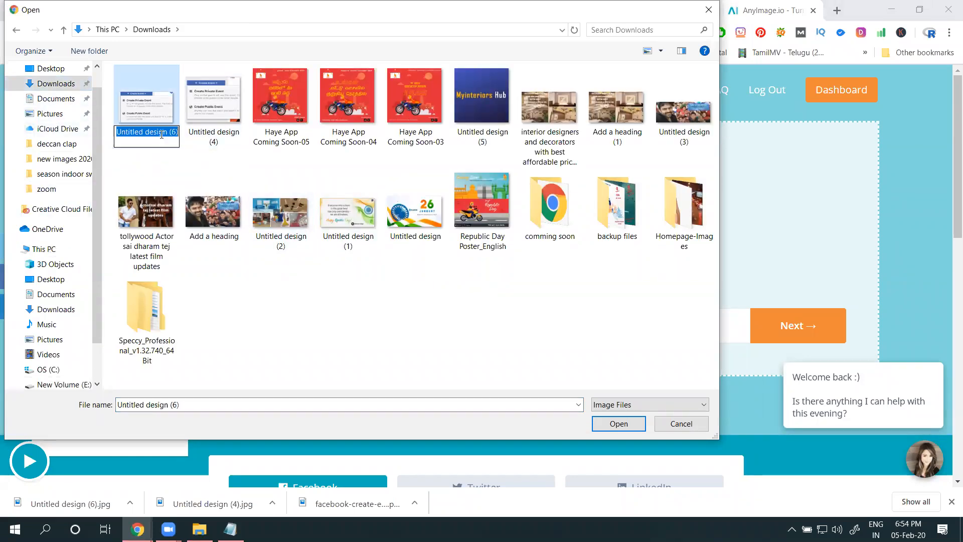
left_click(149, 115)
double_click(149, 115)
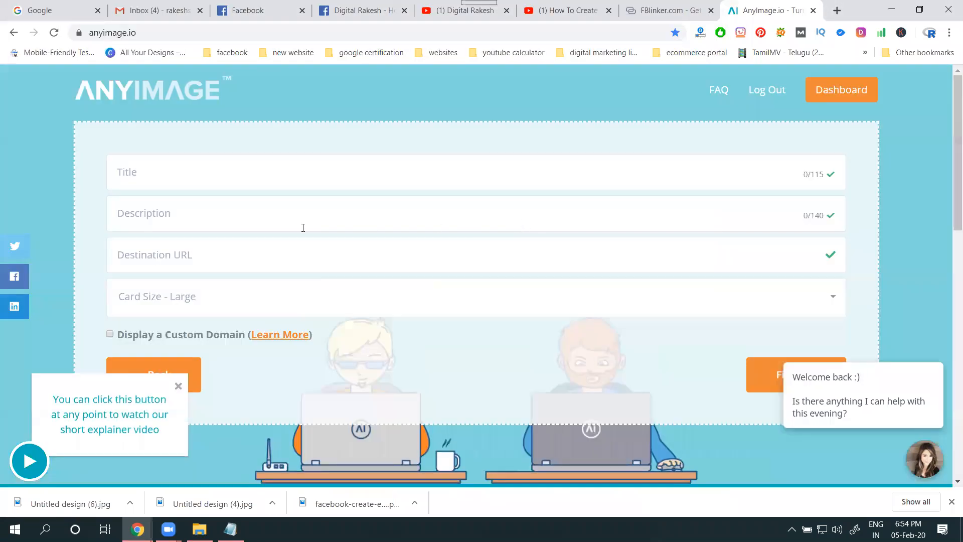
Title the card "how to create an event on facebook with pictures" and describe it with "learn this video", the title and "by digital rakesh"
left_click(254, 179)
type("how to create an event on facebook with pictures")
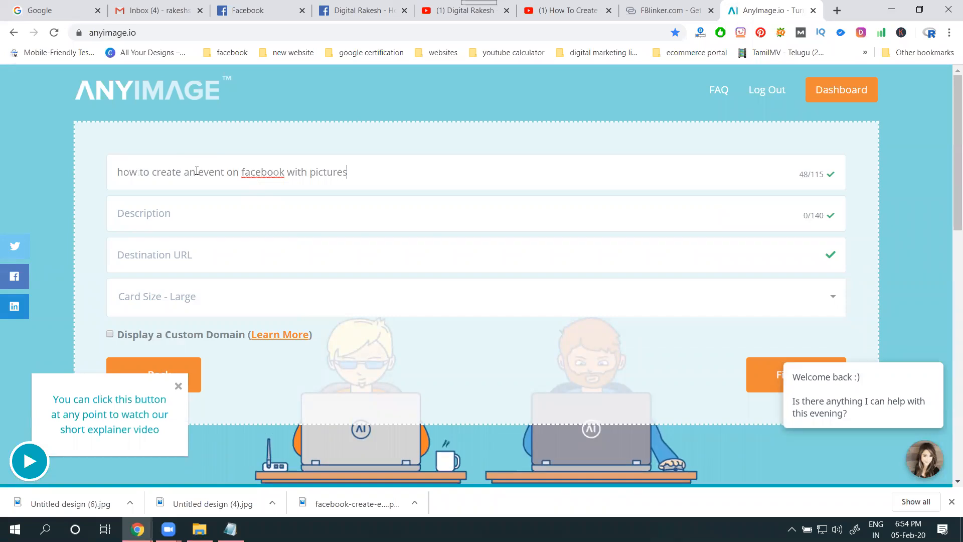
left_click(195, 211)
type("earn this video")
type("how to create an event on facebook with pictures")
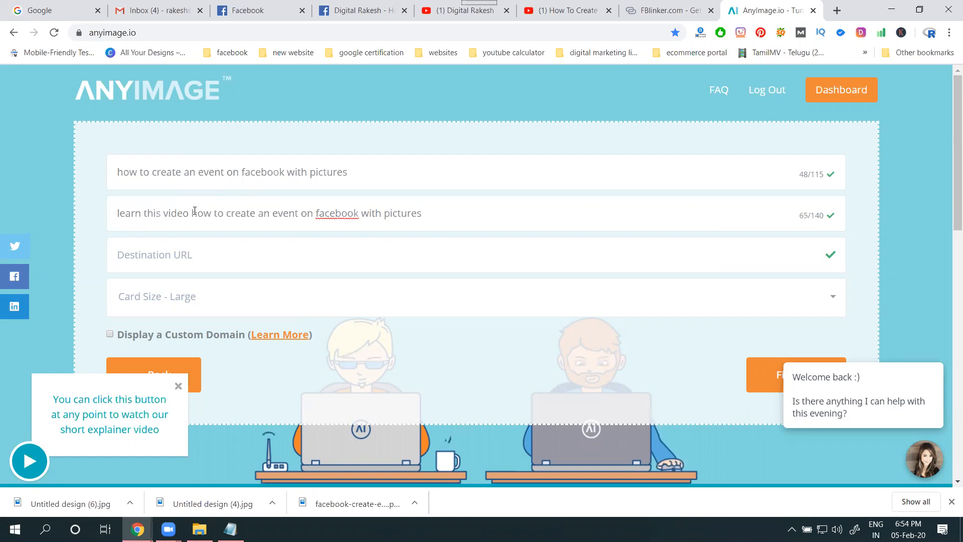
type("by digital rakesh")
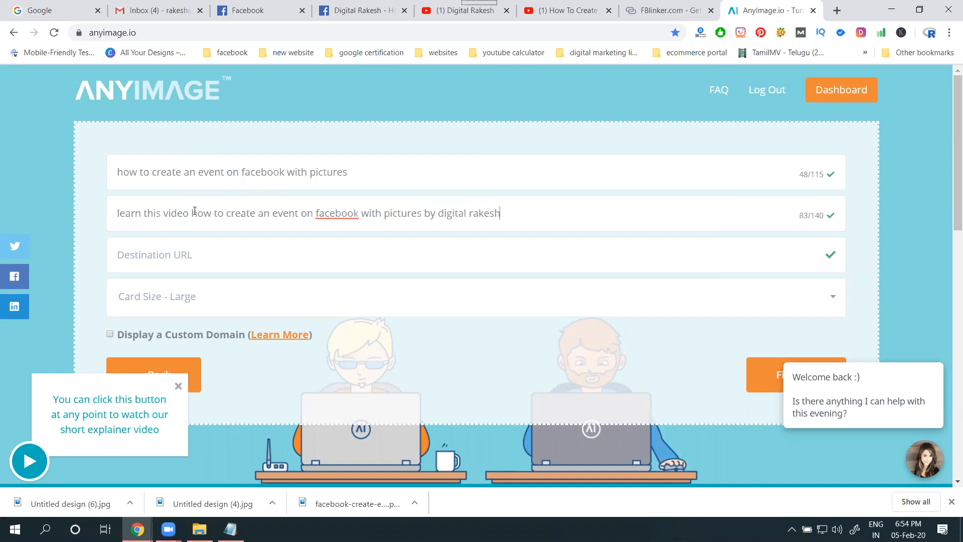
left_click(566, 11)
left_click(272, 31)
key("ctrl+c")
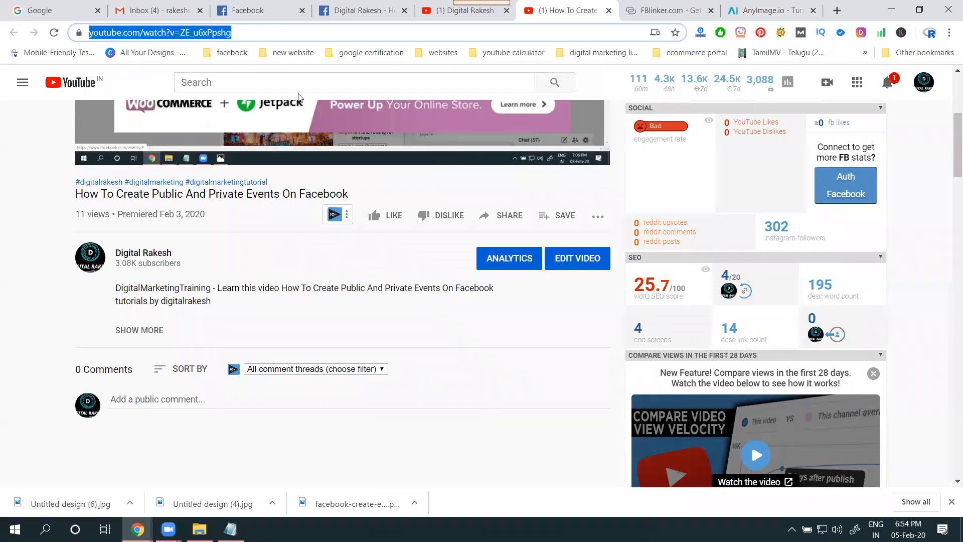
left_click(767, 10)
left_click(319, 257)
key("ctrl+v")
Select the card's description text and finish the card with the large card size to generate its link
double_click(333, 216)
triple_click(333, 215)
key("ctrl+c")
scroll(344, 237, "down", 4)
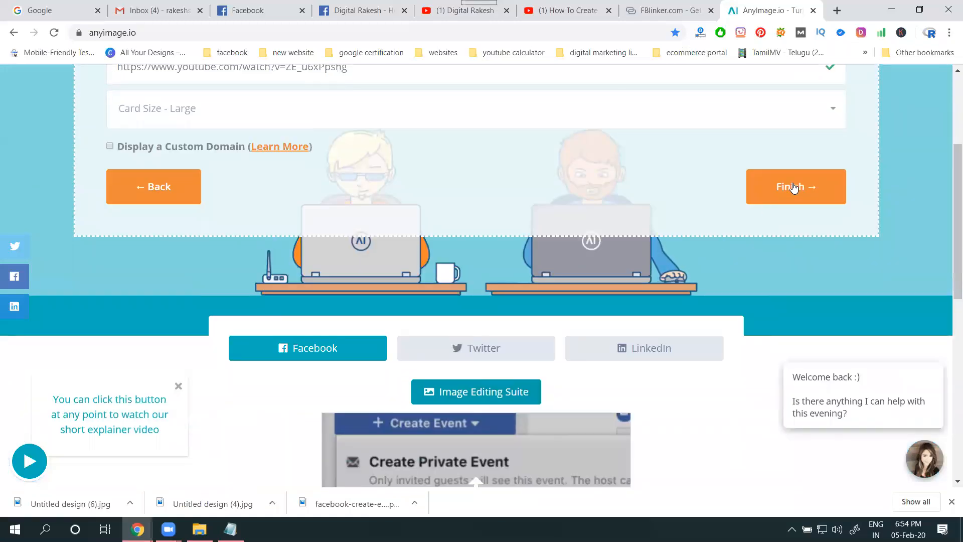
left_click(793, 187)
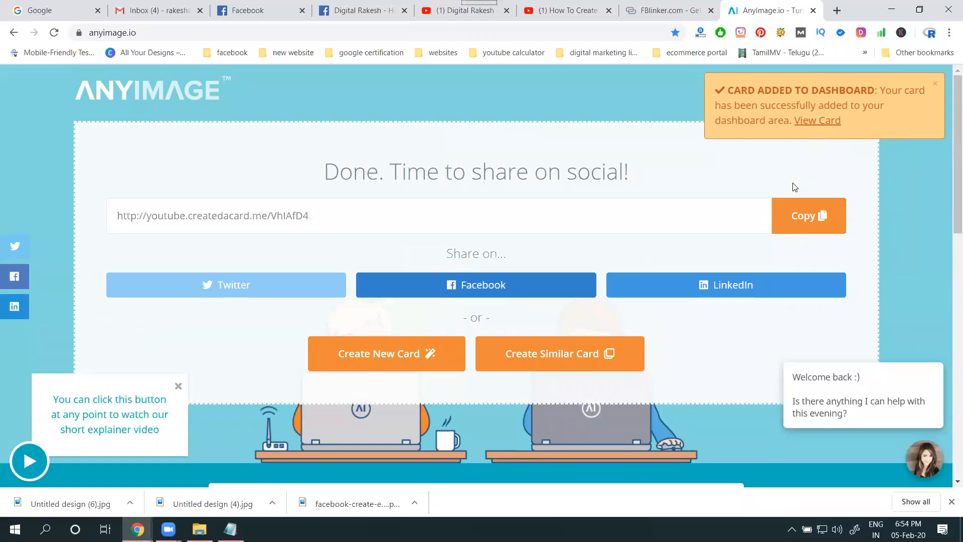
Start sharing the card on Facebook to a page you manage, with Digital Rakesh as the destination page
left_click(457, 279)
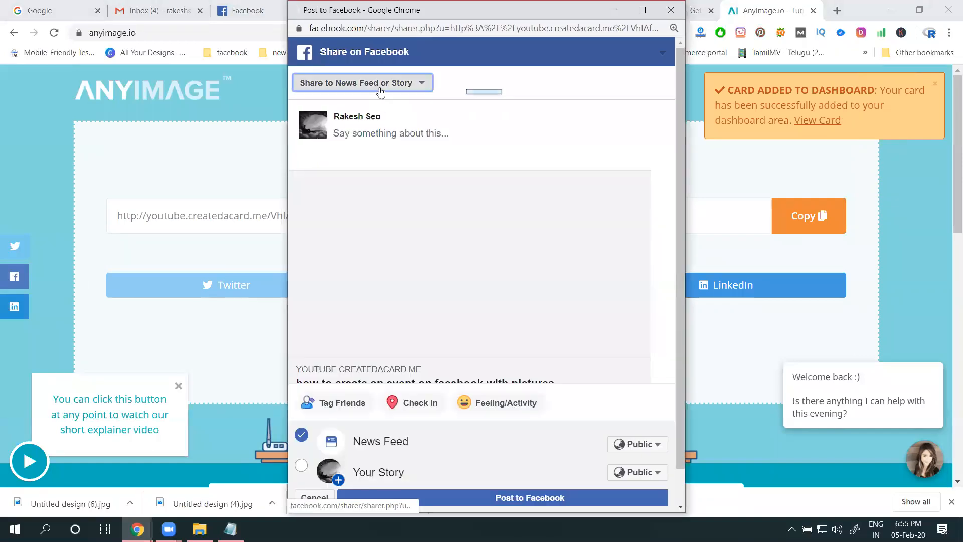
left_click(380, 85)
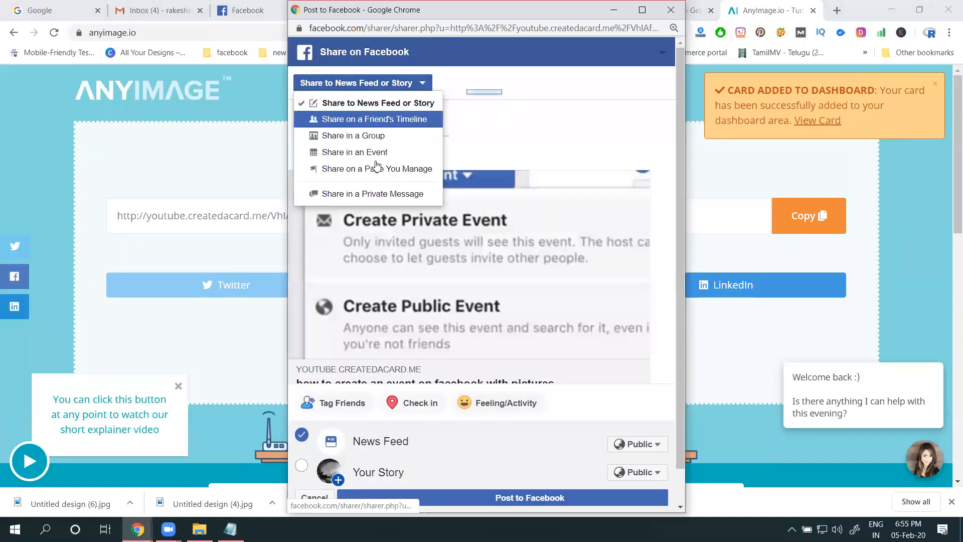
left_click(377, 167)
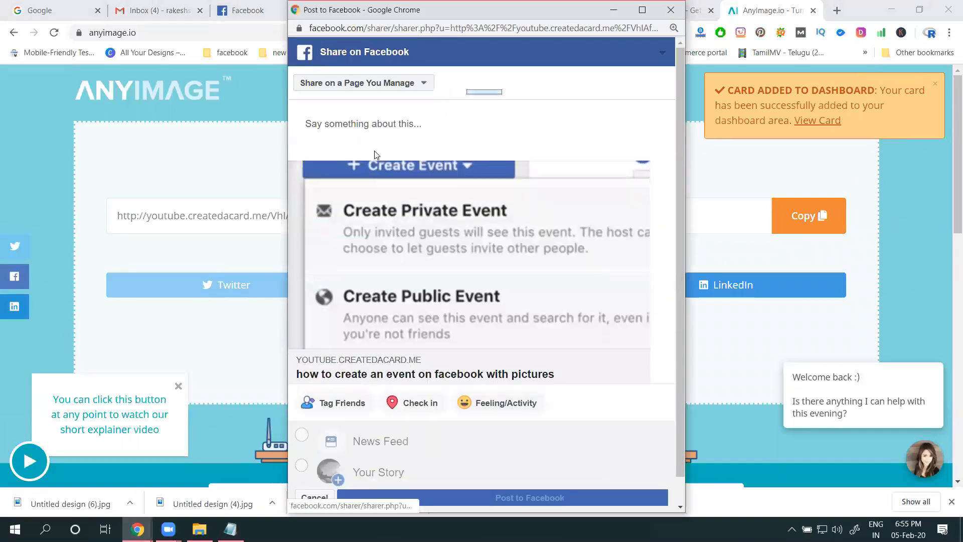
left_click(362, 114)
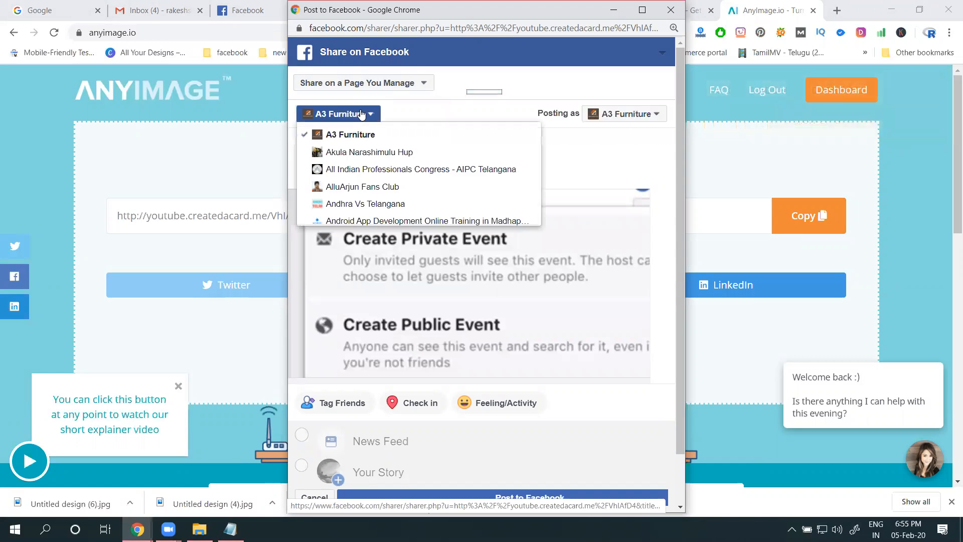
key("r")
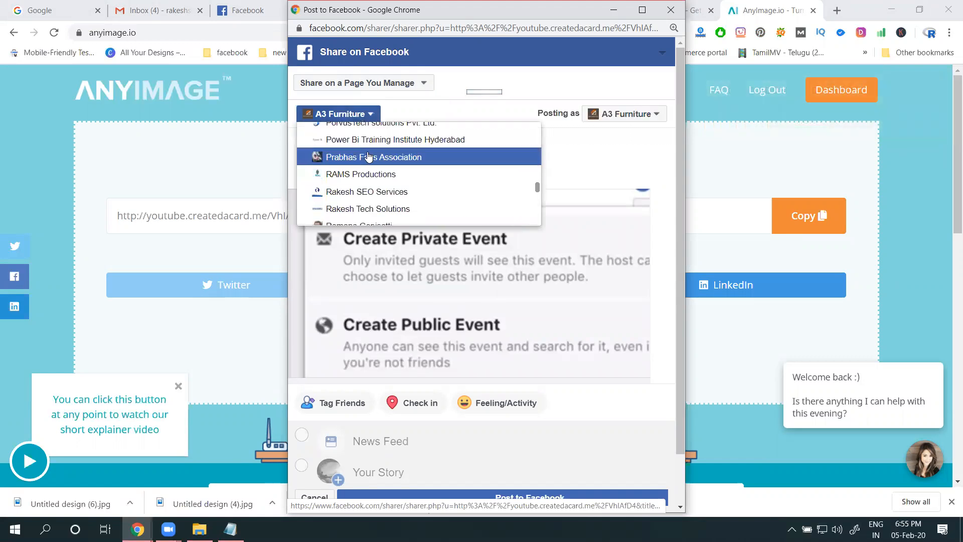
scroll(369, 159, "up", 8)
scroll(369, 161, "down", 3)
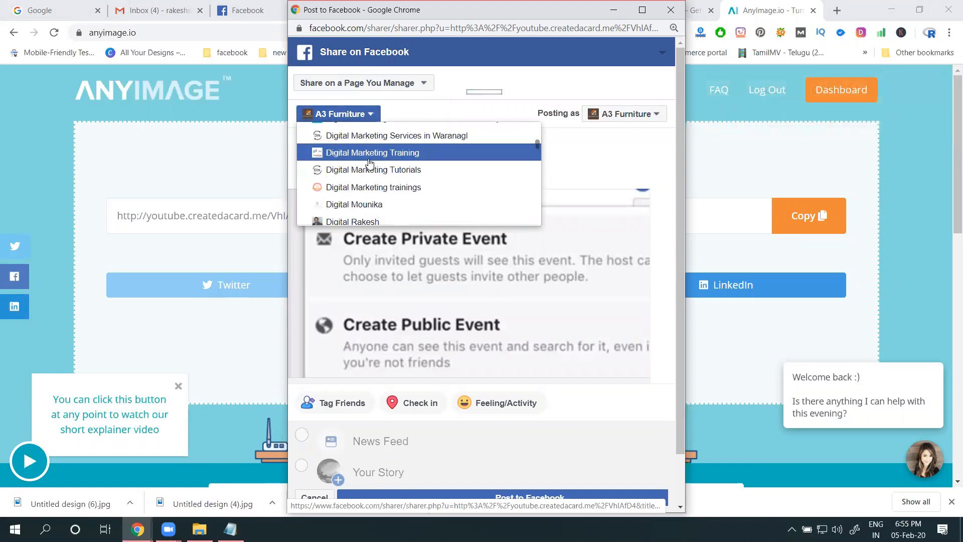
left_click(369, 159)
left_click(369, 158)
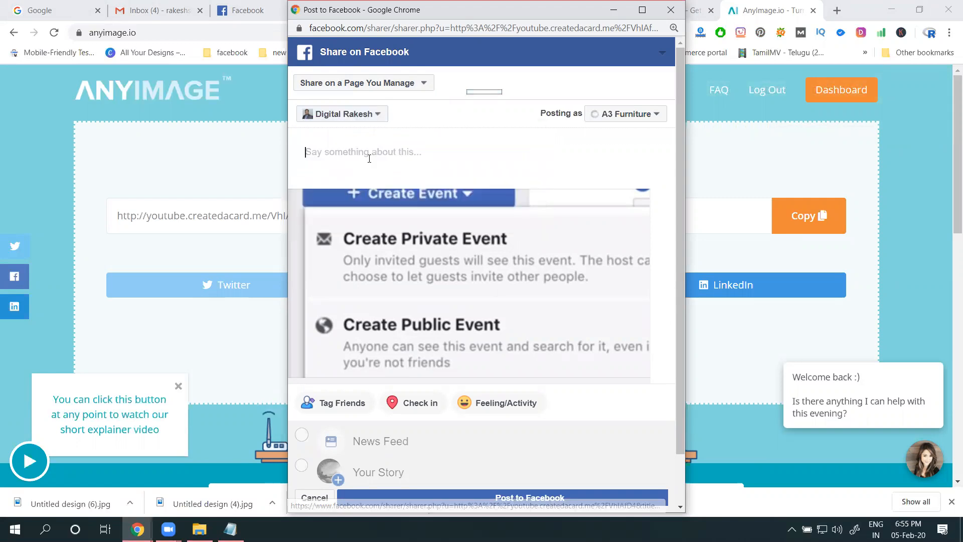
Caption the post "learn this video how to create an event on facebook with pictures by digital rakesh" and publish it, completing the security check
key("ctrl+v")
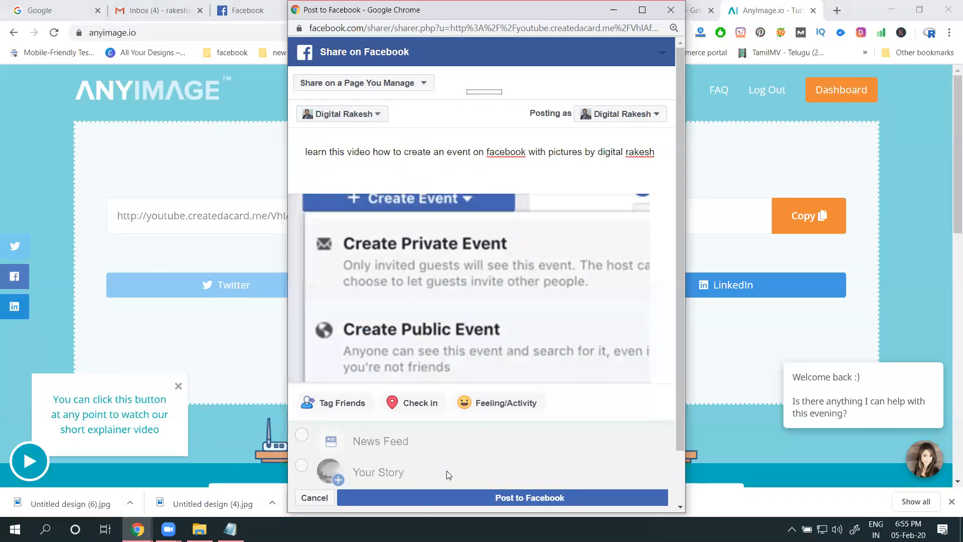
left_click(445, 497)
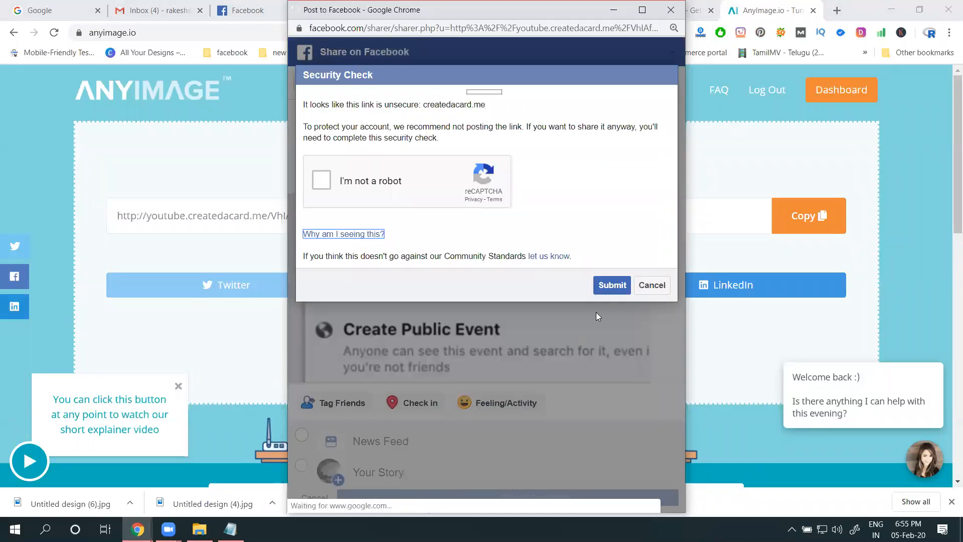
left_click(370, 181)
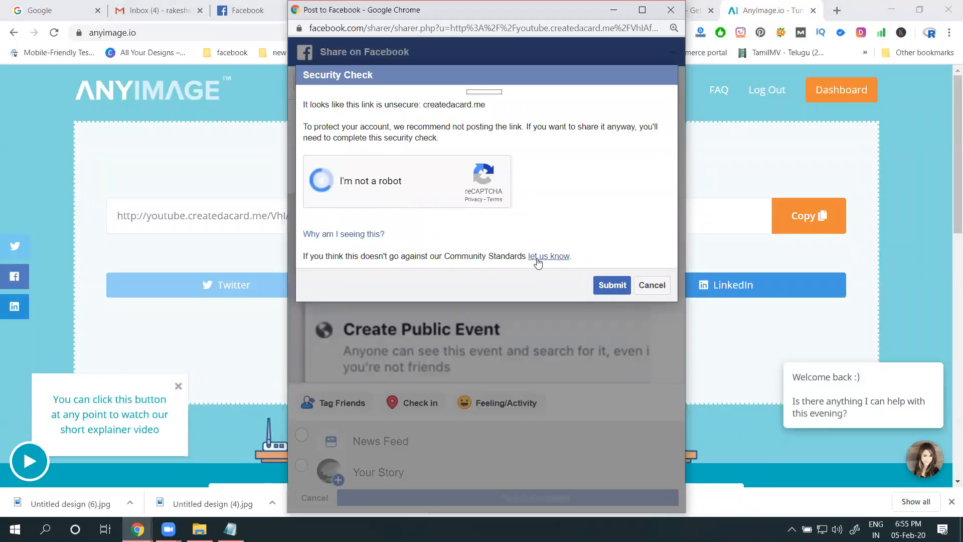
left_click(597, 281)
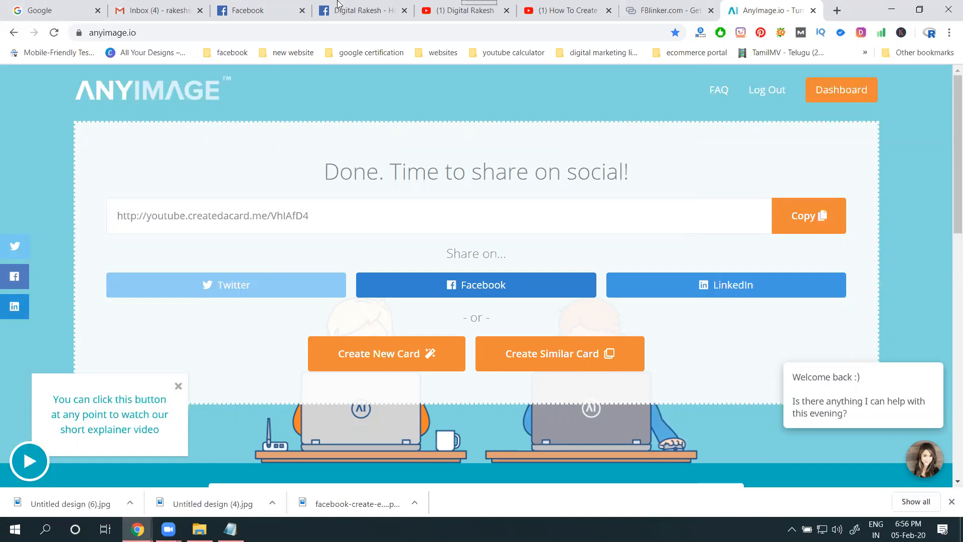
Reload the Digital Rakesh Facebook page and find the newly published card post in its timeline
left_click(356, 6)
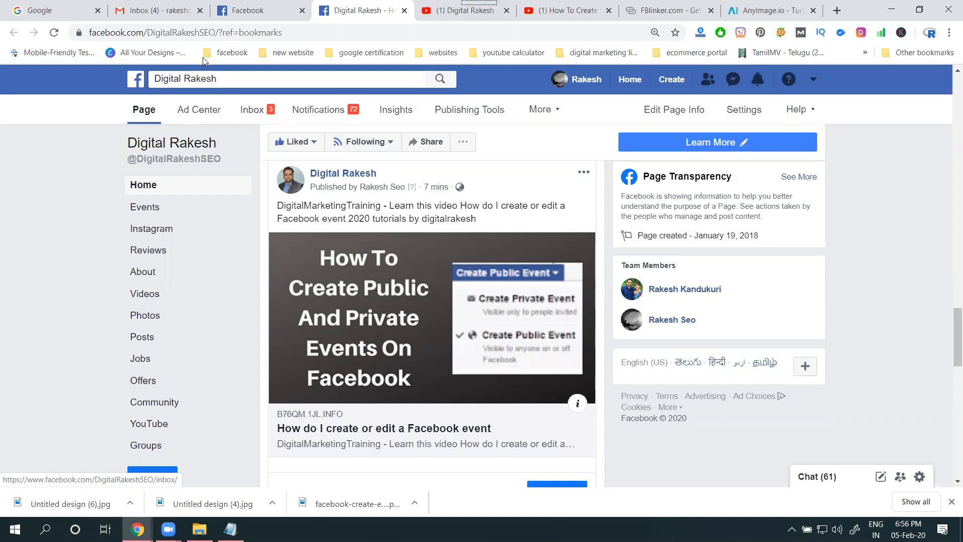
left_click(54, 36)
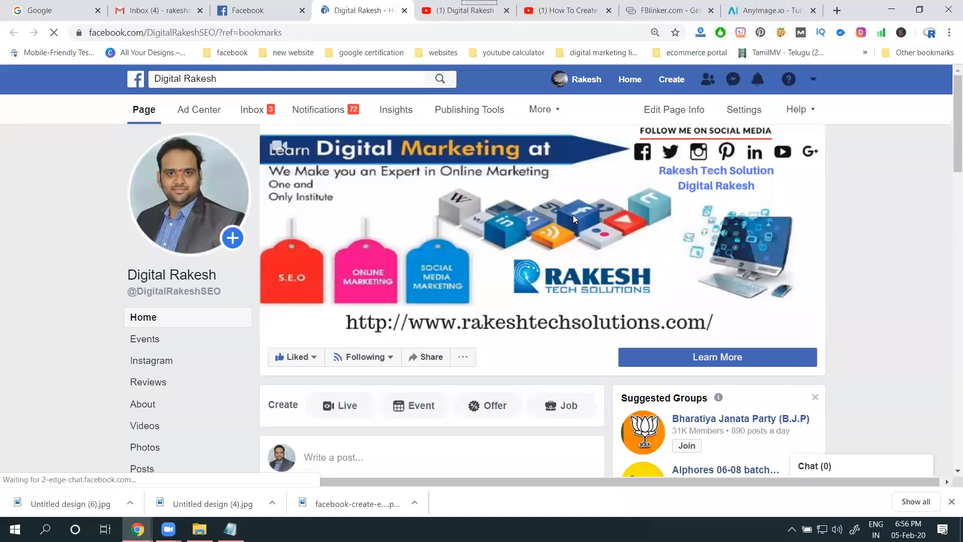
scroll(573, 214, "down", 4)
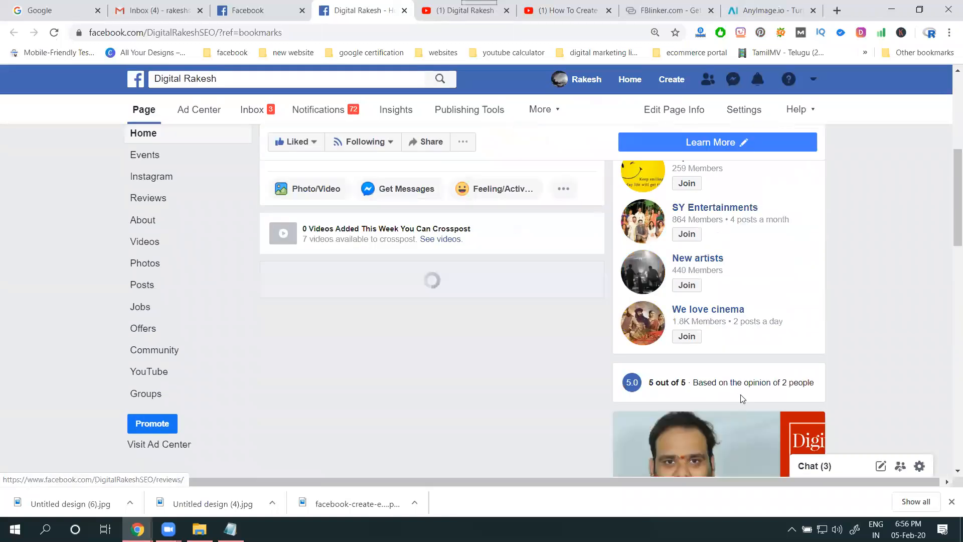
scroll(569, 277, "down", 7)
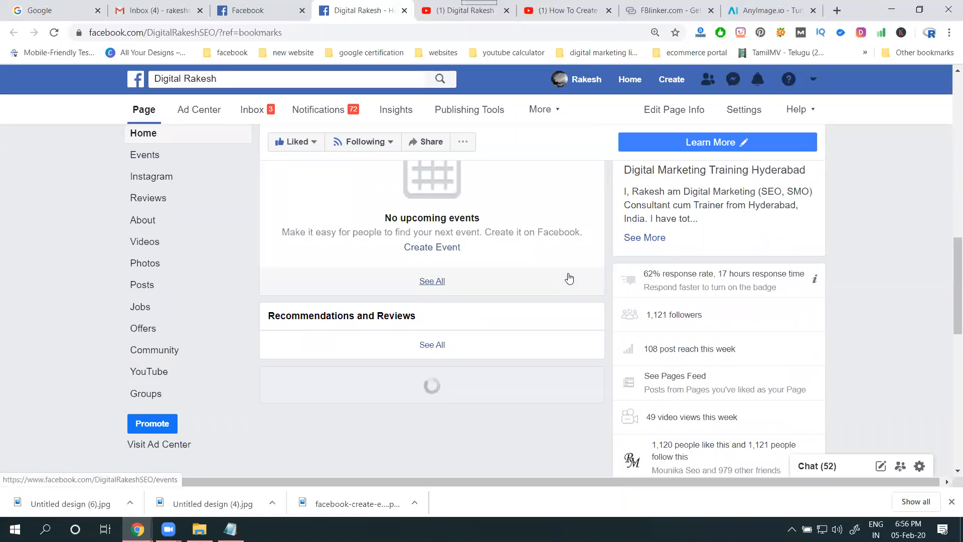
scroll(569, 278, "down", 12)
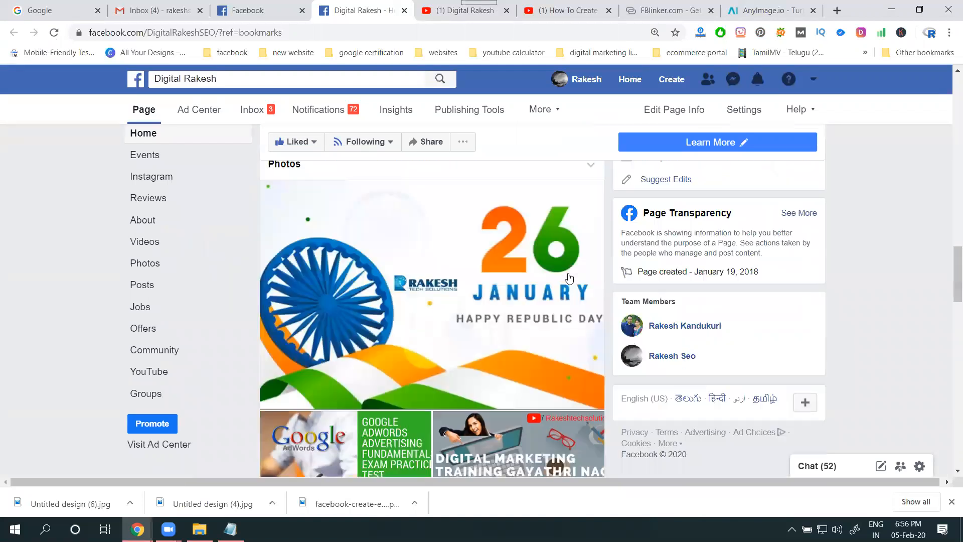
scroll(569, 278, "down", 3)
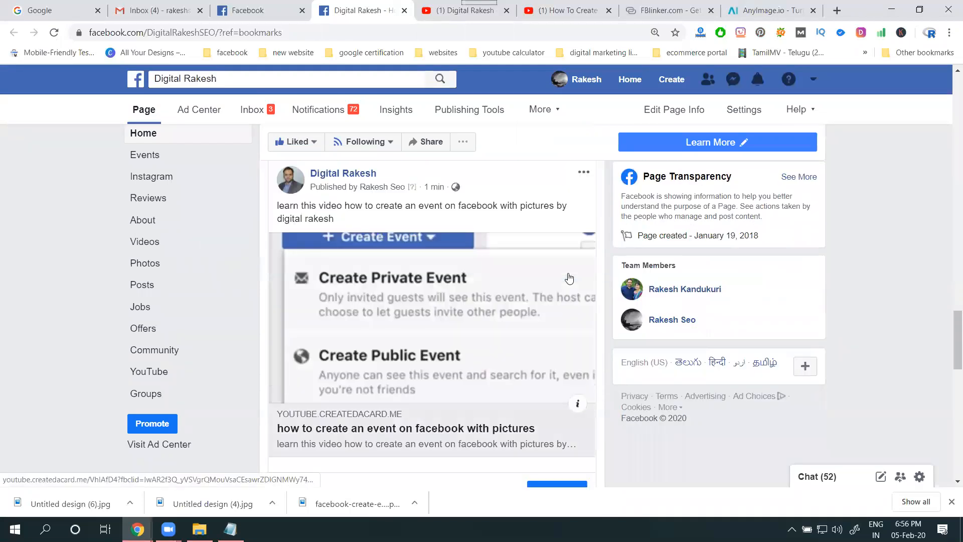
Test the post's large thumbnail link by opening the YouTube video it leads to, and return to the post on the Facebook page
left_click(406, 330)
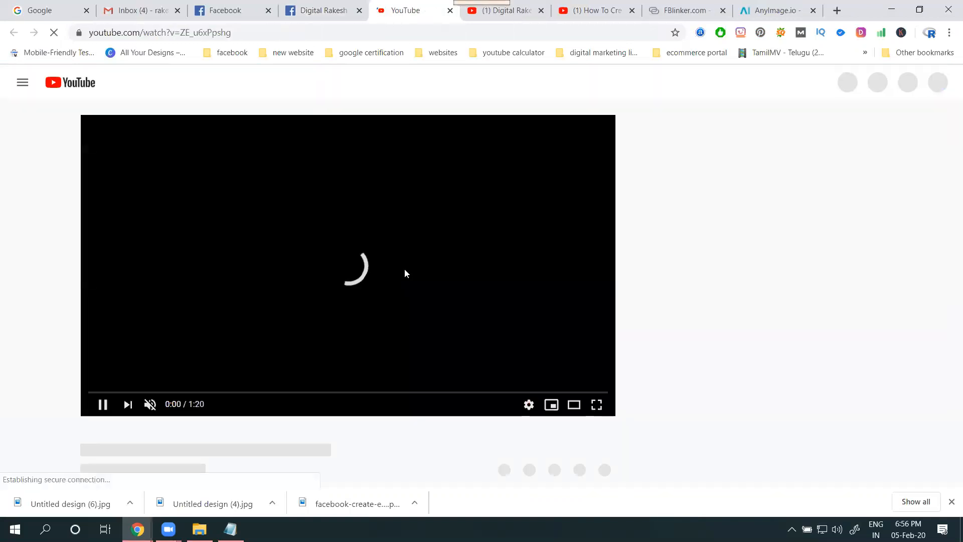
scroll(403, 271, "down", 3)
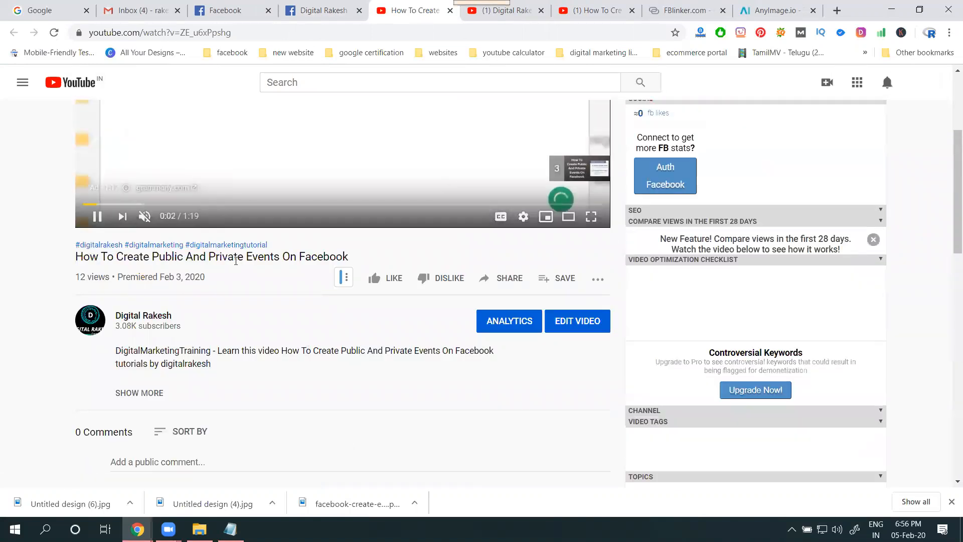
left_click(323, 11)
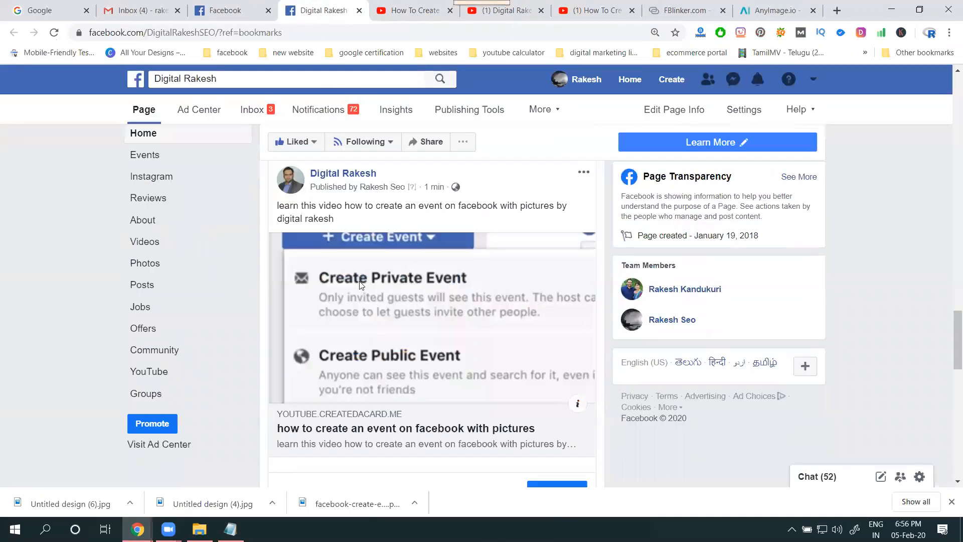
scroll(377, 411, "down", 2)
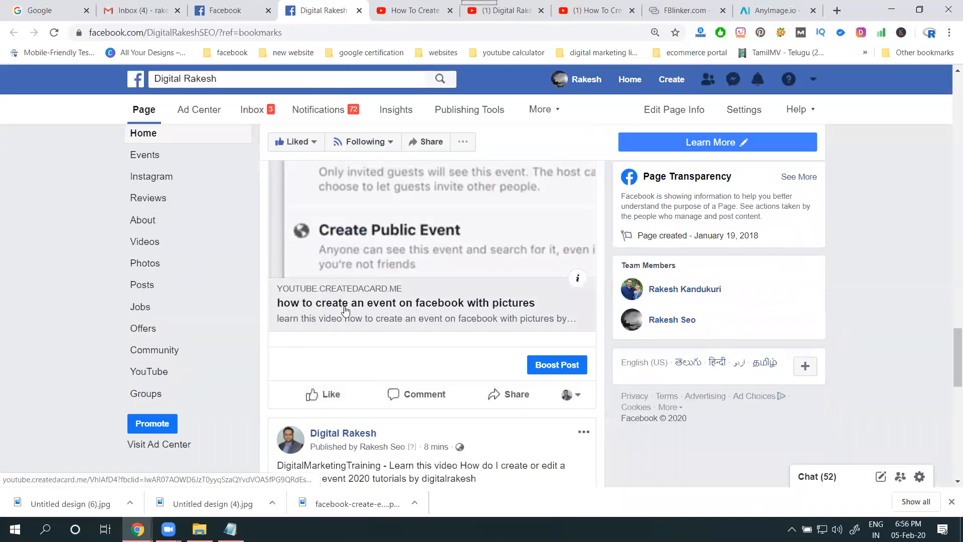